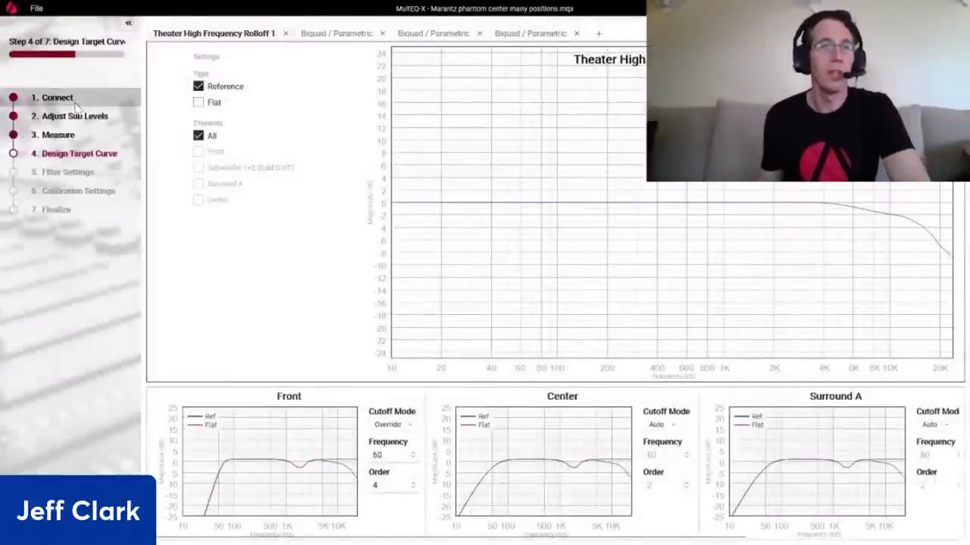
Return to the connection stage, connect to the Sample AVR, and proceed to adjusting the sub levels
left_click(50, 104)
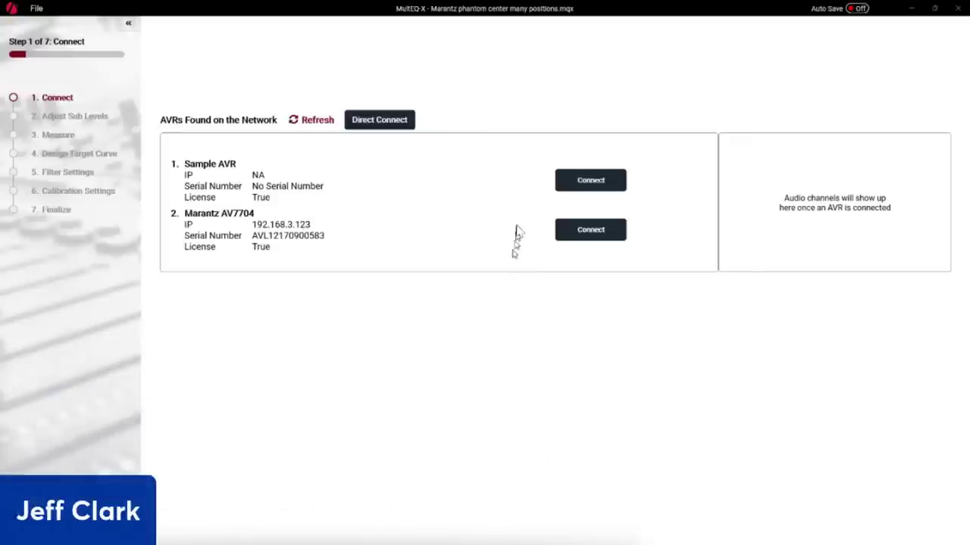
left_click(579, 188)
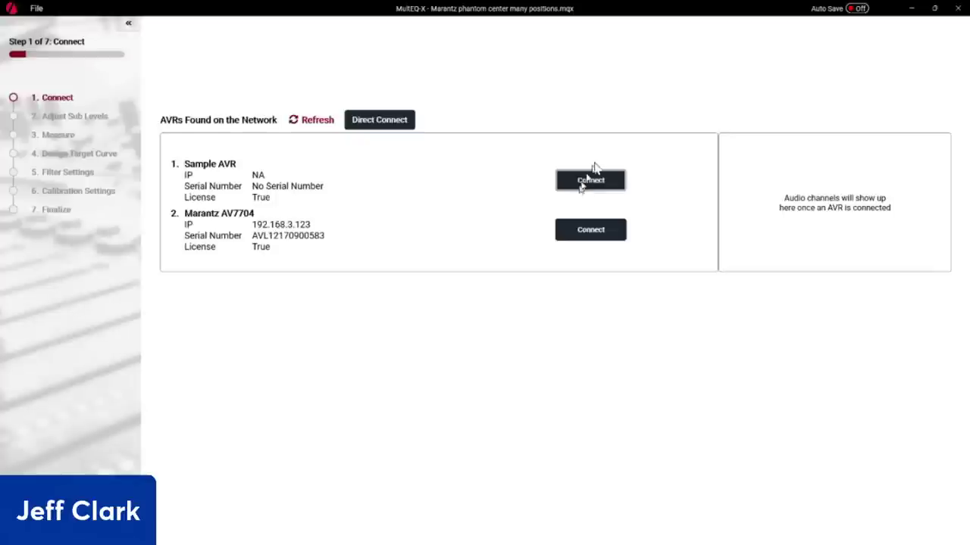
left_click(599, 185)
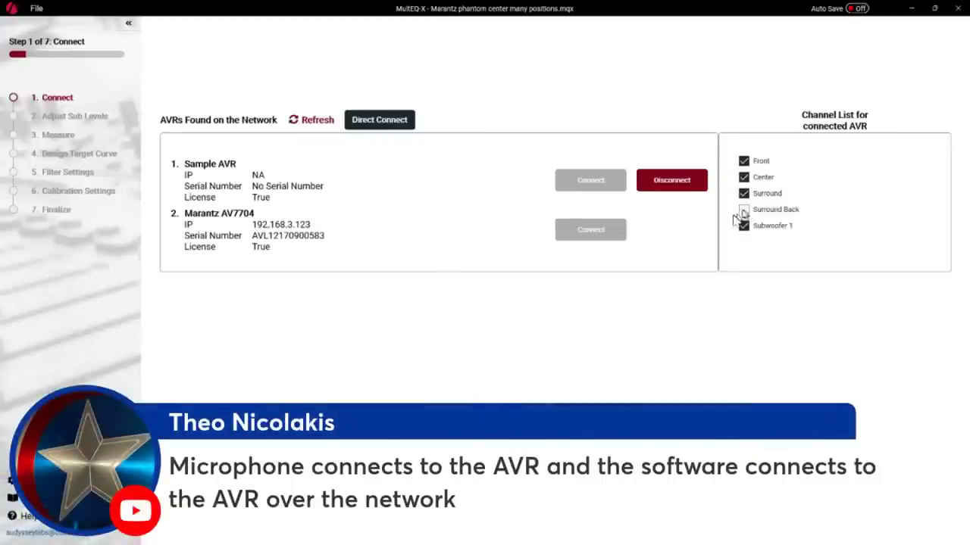
left_click(83, 118)
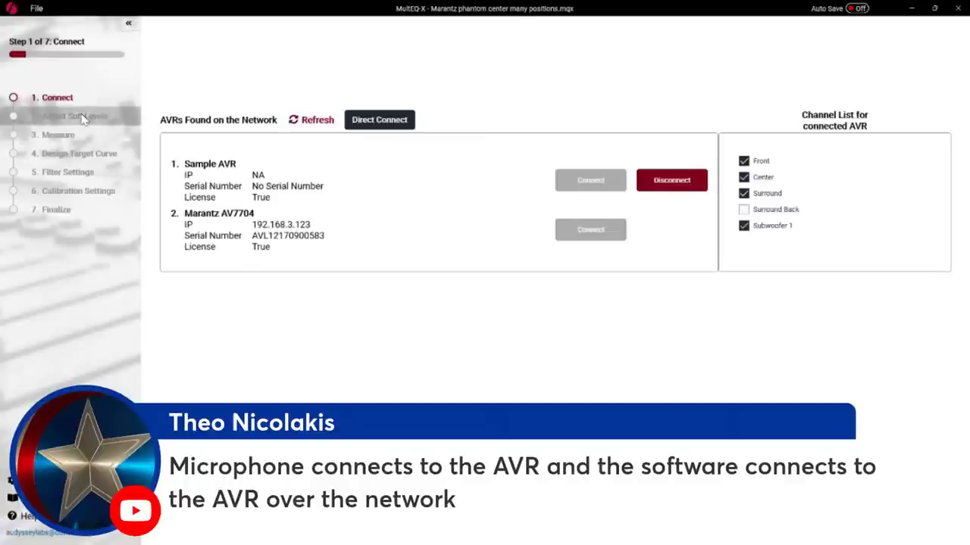
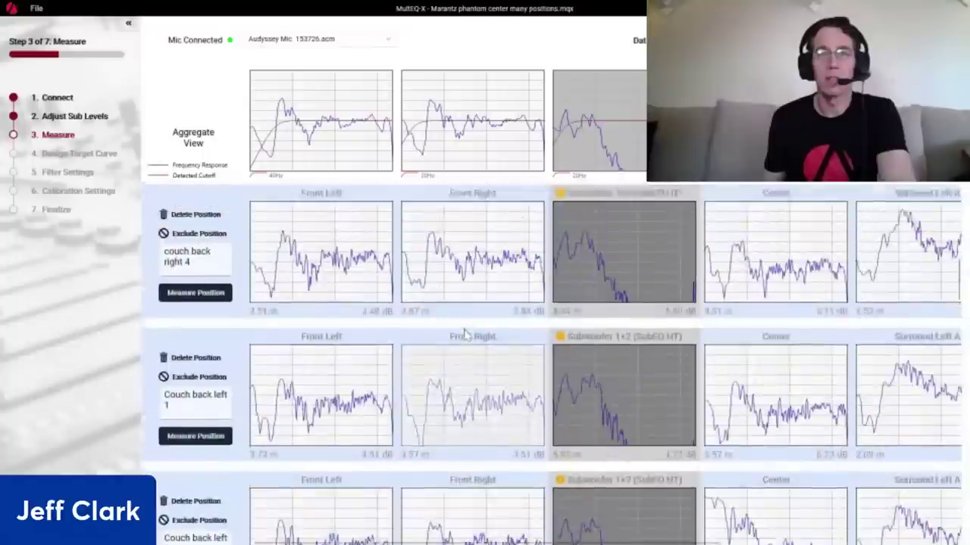
Examine the Front Left measurement at couch back right 1 with data smoothing off and on, and return to the measurements overview
scroll(477, 334, "up", 2)
scroll(475, 332, "up", 2)
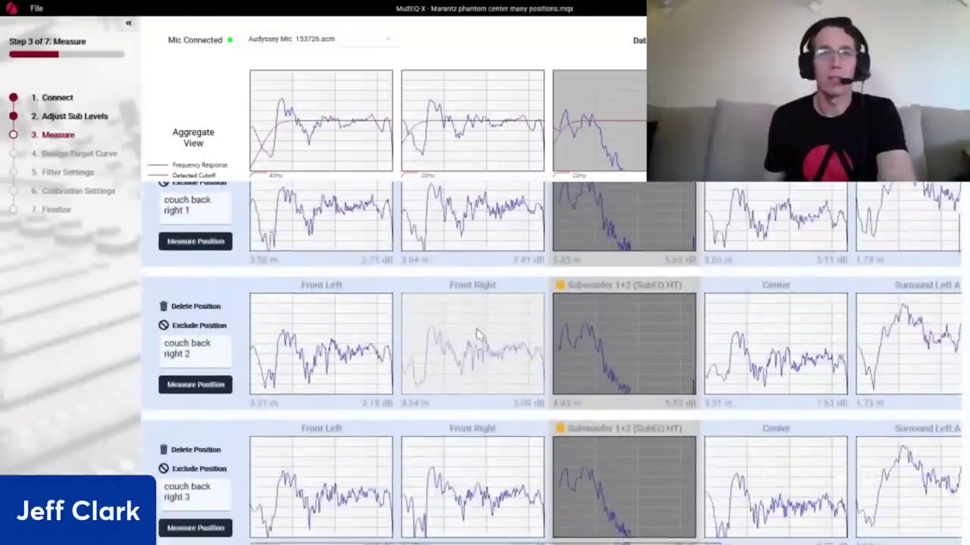
left_click(344, 220)
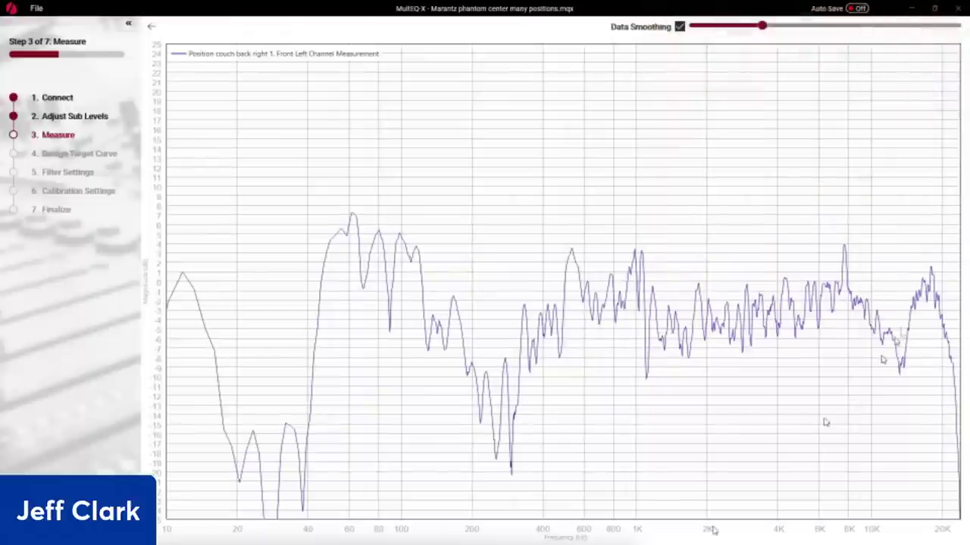
left_click(680, 28)
left_click(679, 27)
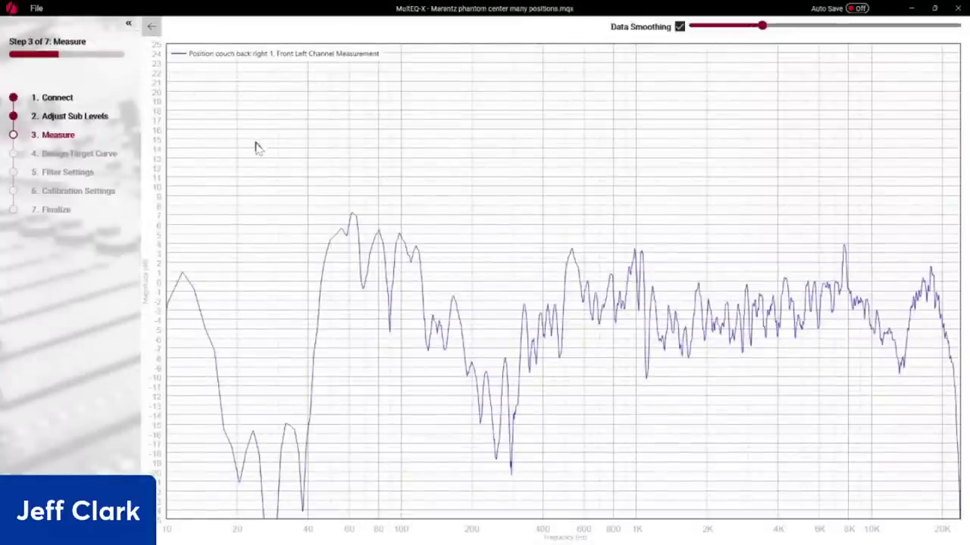
left_click(152, 28)
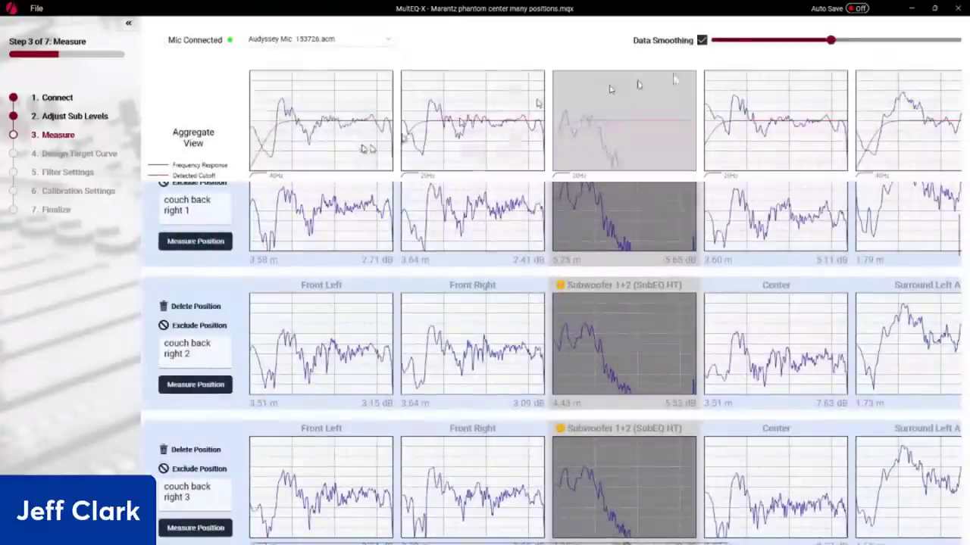
Lower the overview's data smoothing to its minimum and view the Front Left aggregate response without smoothing
left_click(726, 41)
left_click_drag(727, 44, 715, 41)
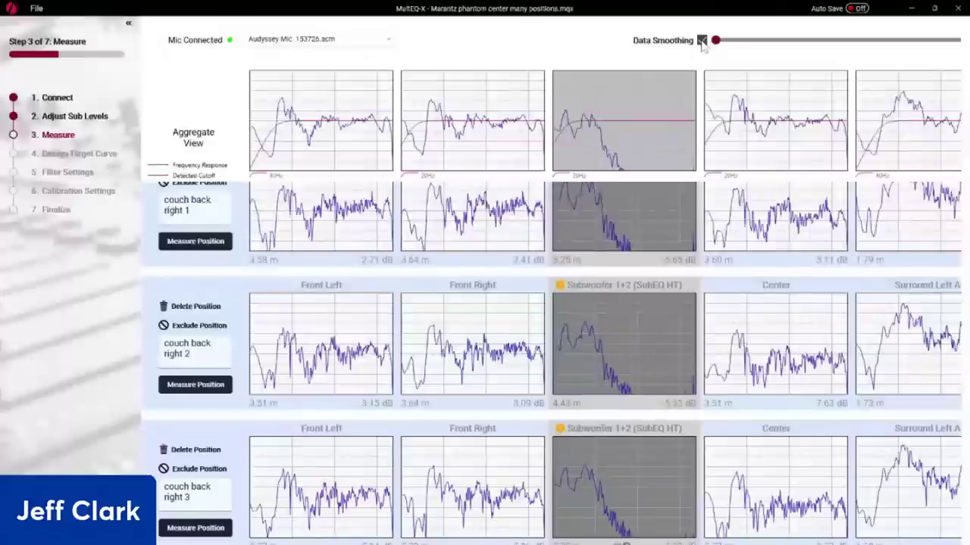
left_click(338, 151)
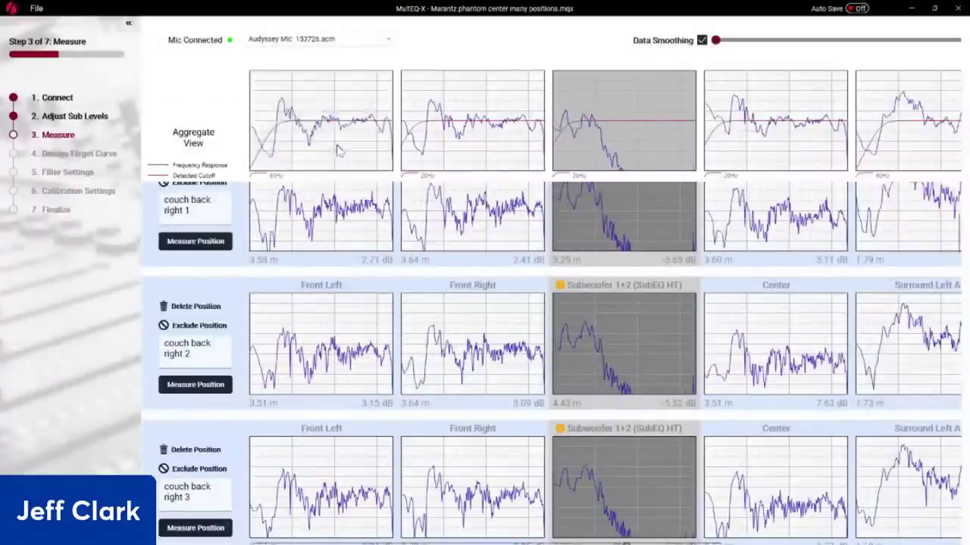
left_click(679, 27)
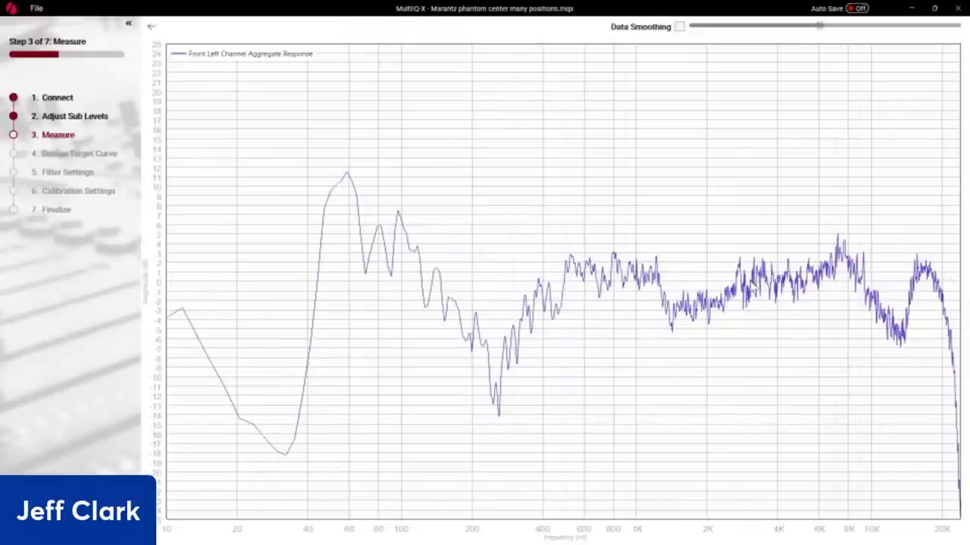
left_click(158, 34)
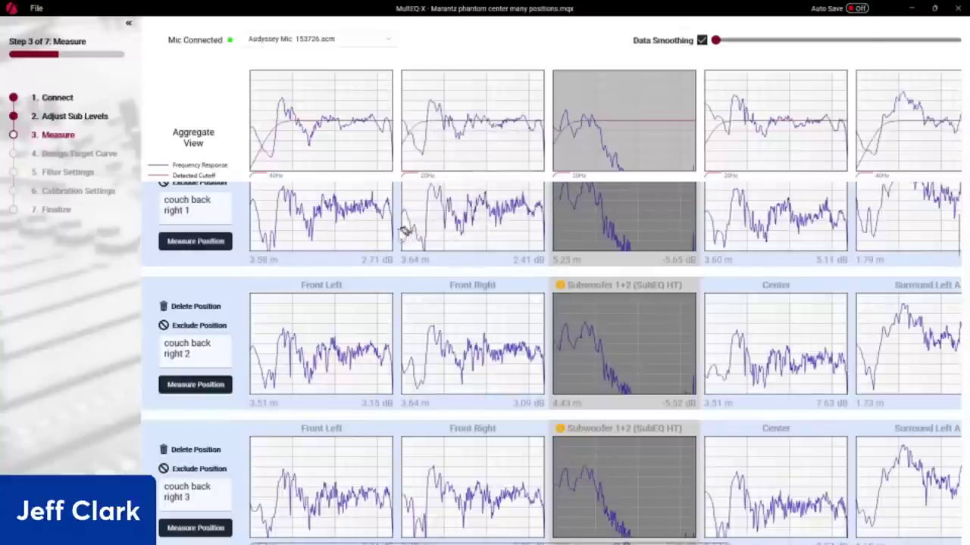
Examine the channel measurements at the couch back center, right 1 and right 2 positions
scroll(424, 236, "down", 1)
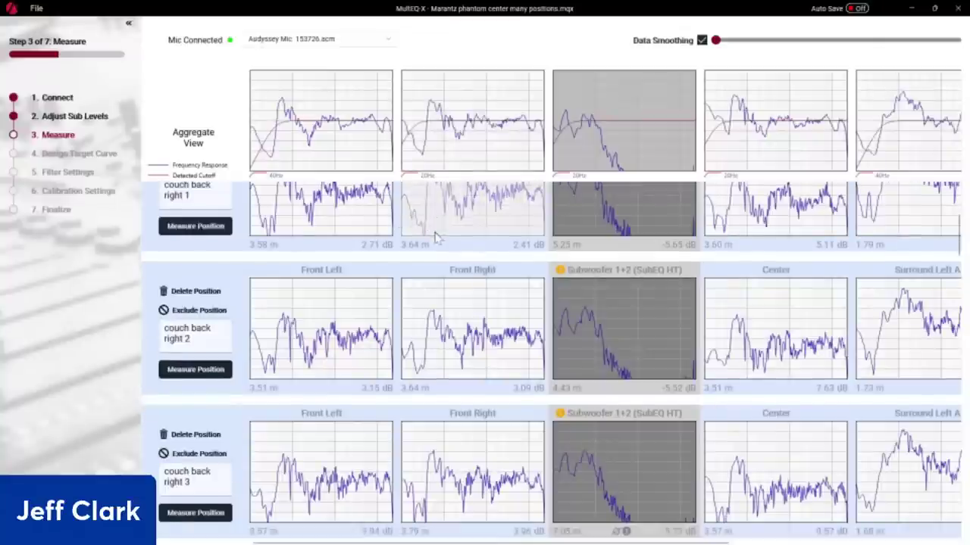
scroll(435, 237, "up", 2)
scroll(436, 238, "up", 1)
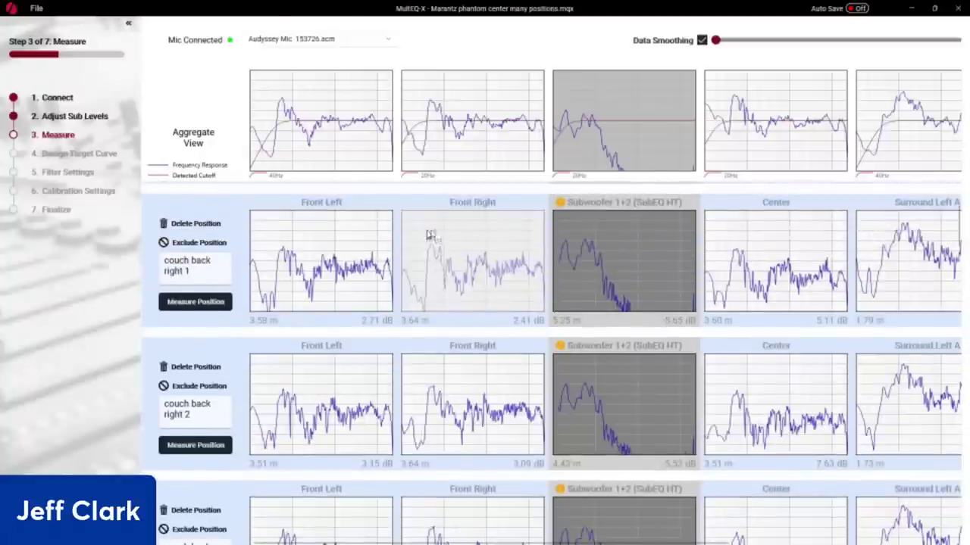
scroll(231, 208, "up", 1)
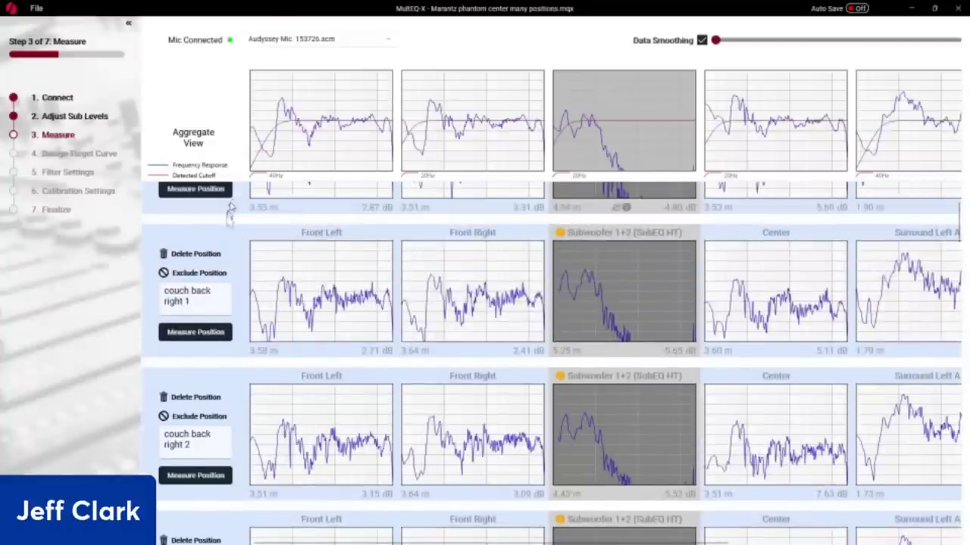
scroll(226, 227, "up", 3)
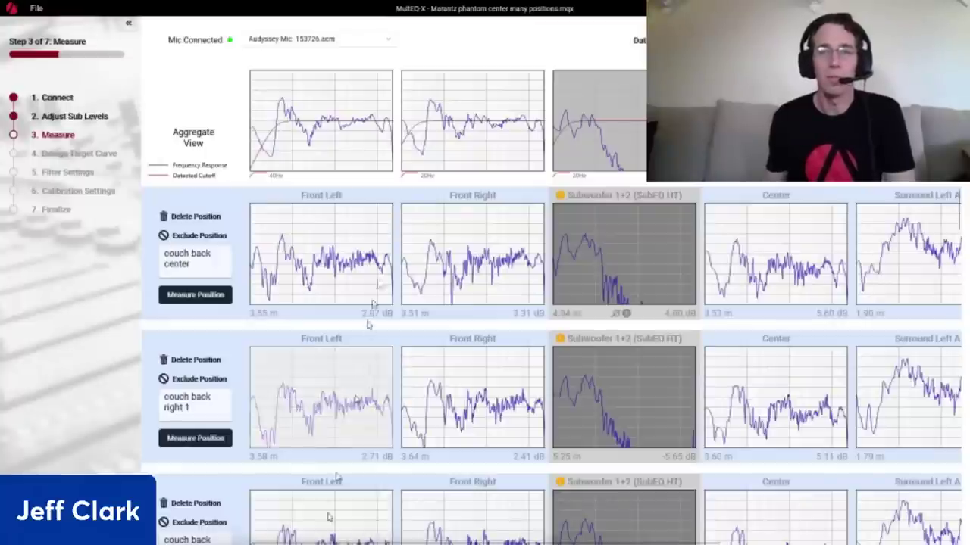
scroll(669, 259, "down", 1)
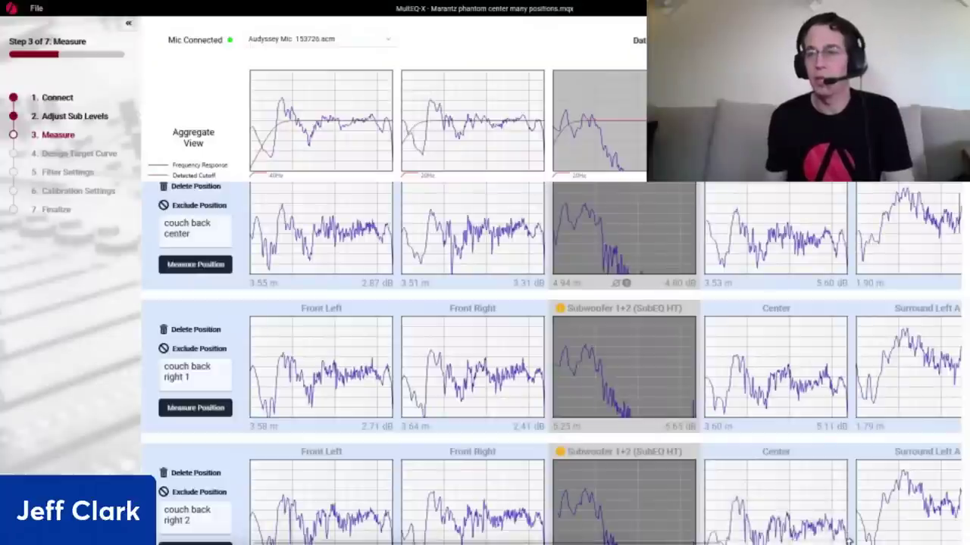
scroll(731, 331, "up", 1)
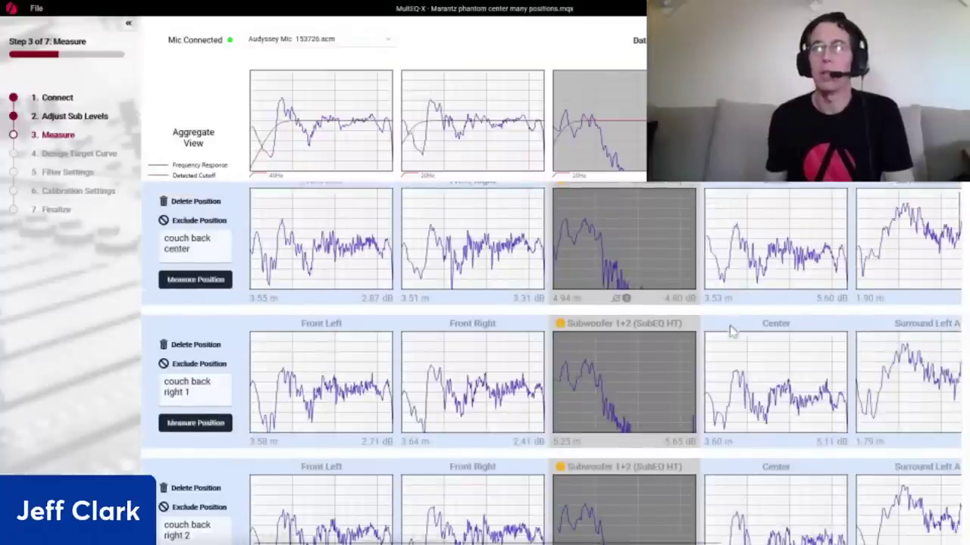
scroll(731, 331, "up", 1)
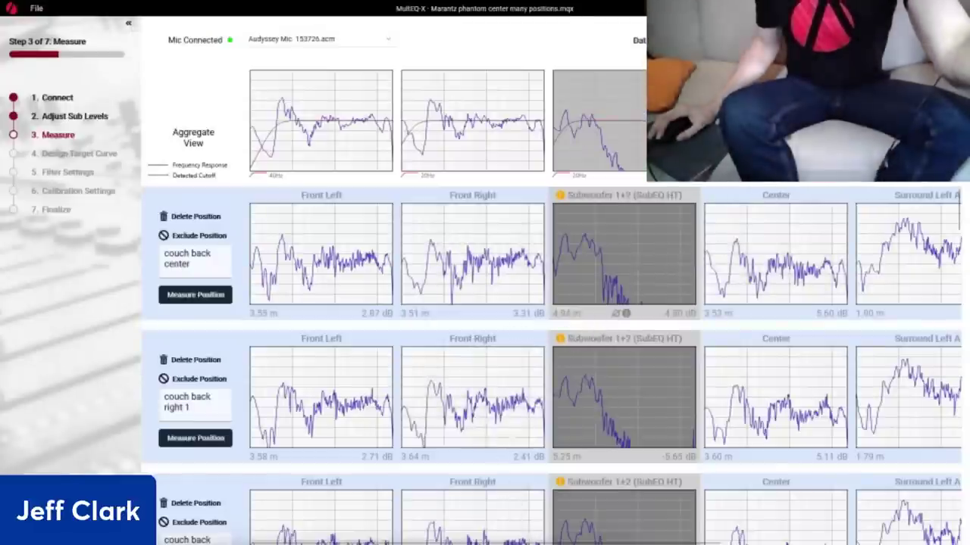
Measure only the Subwoofer 1 channel at the couch back center position
scroll(517, 530, "down", 1)
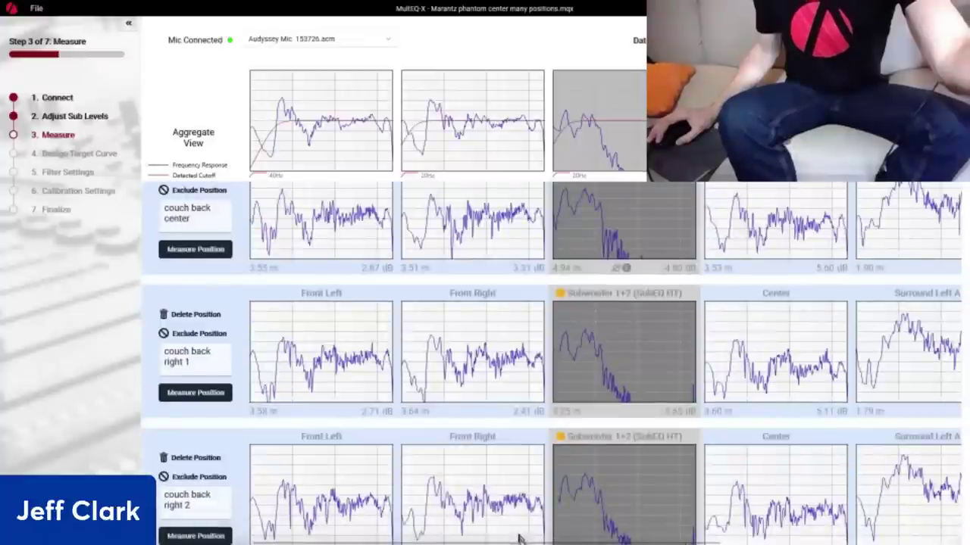
scroll(517, 536, "right", 2)
scroll(518, 536, "right", 5)
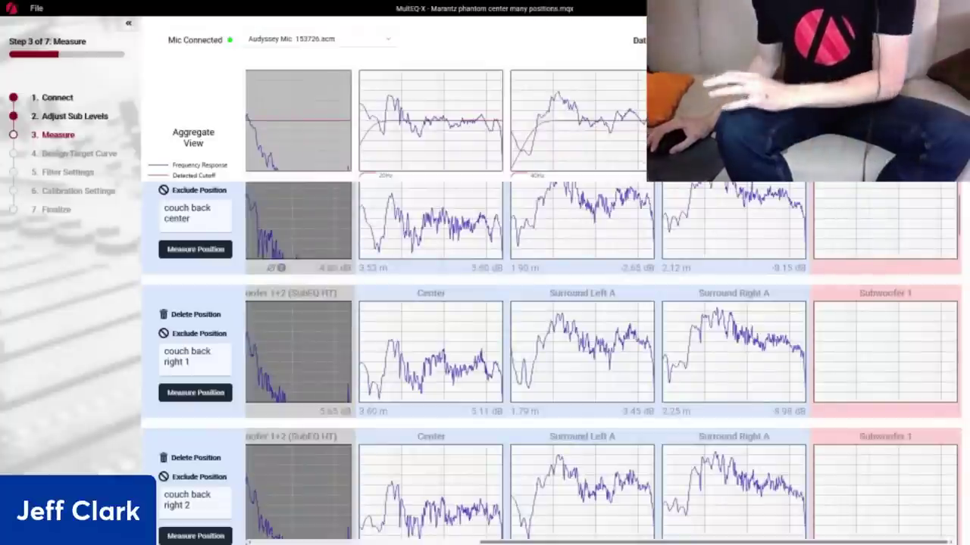
scroll(866, 389, "up", 1)
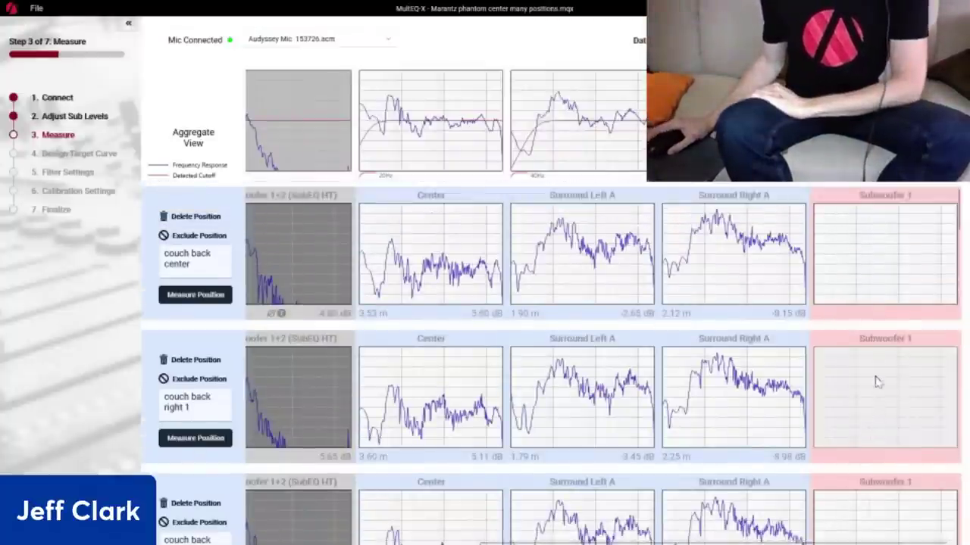
right_click(853, 263)
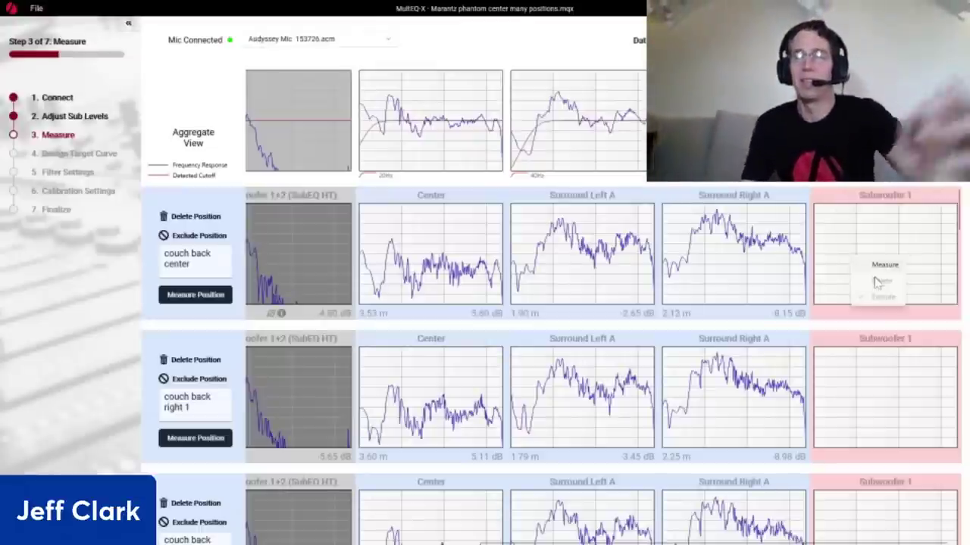
left_click(876, 281)
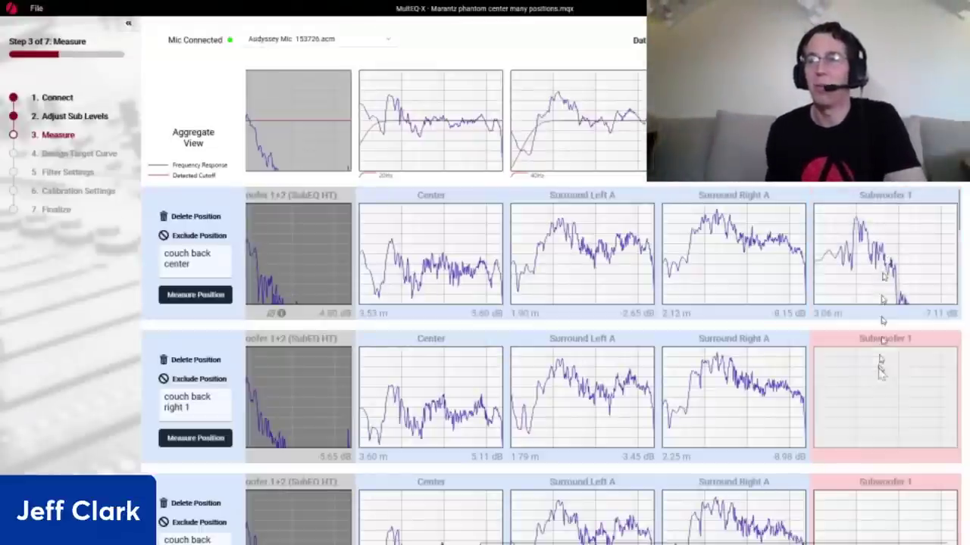
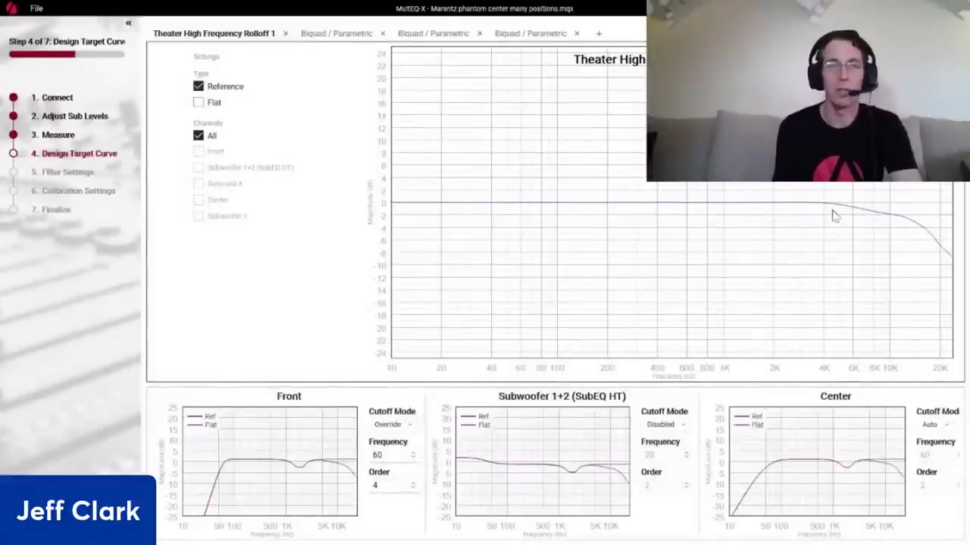
View the component types available for the target curve without adding one
left_click(596, 37)
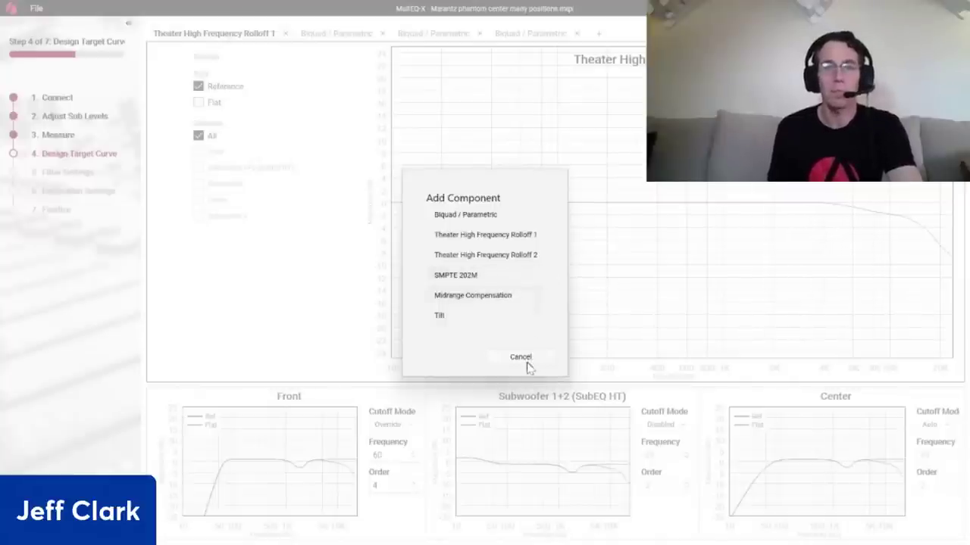
left_click(520, 357)
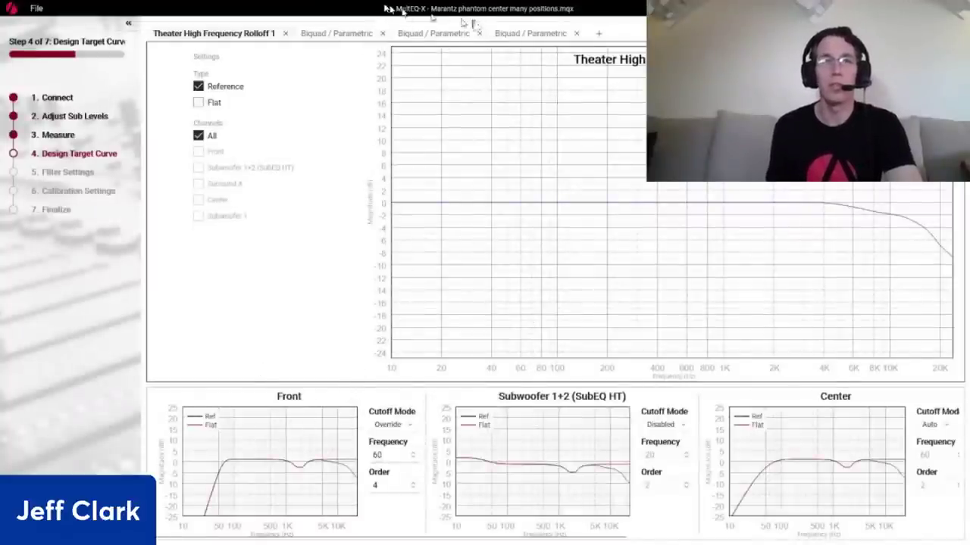
Go back to the measurements, examine the Center channel aggregate response, and return to the overview showing the front channels
left_click(74, 137)
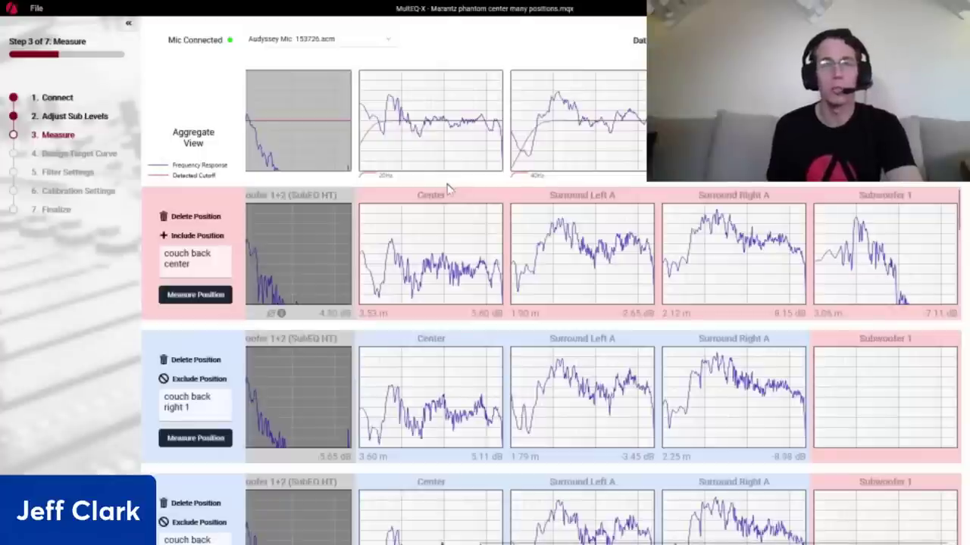
left_click(457, 137)
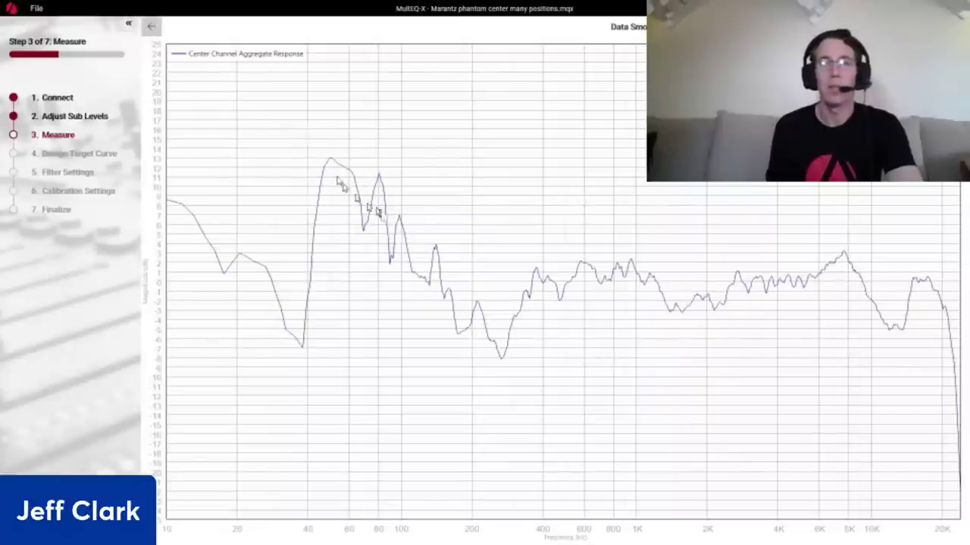
scroll(447, 215, "up", 1)
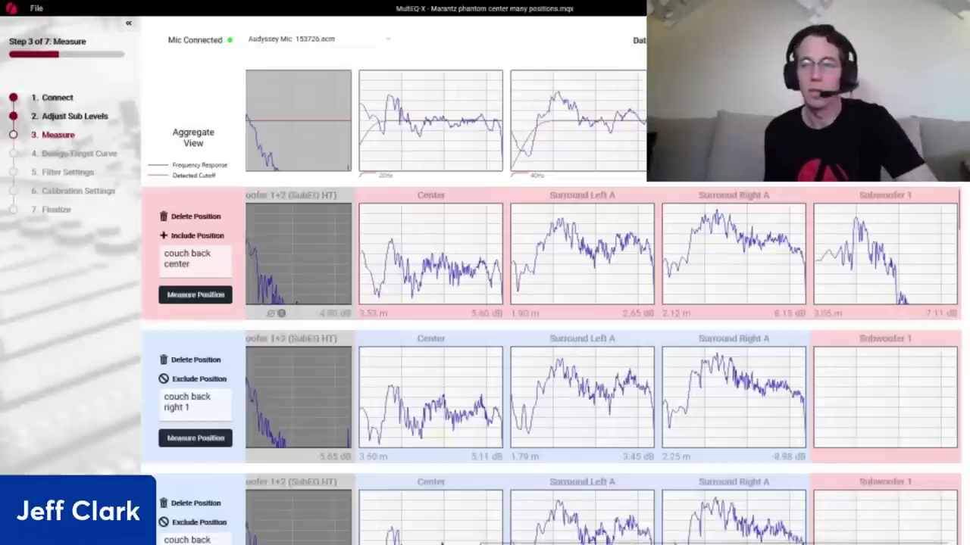
left_click_drag(866, 542, 634, 542)
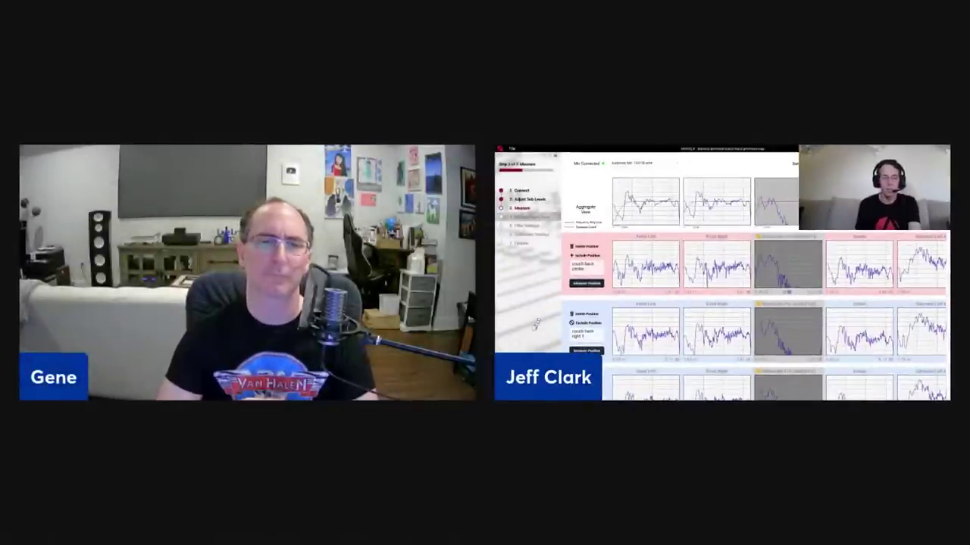
Return to the target curve design and leave Theater High Frequency Rolloff 1 applied to Reference only, with Flat unchecked
left_click(530, 216)
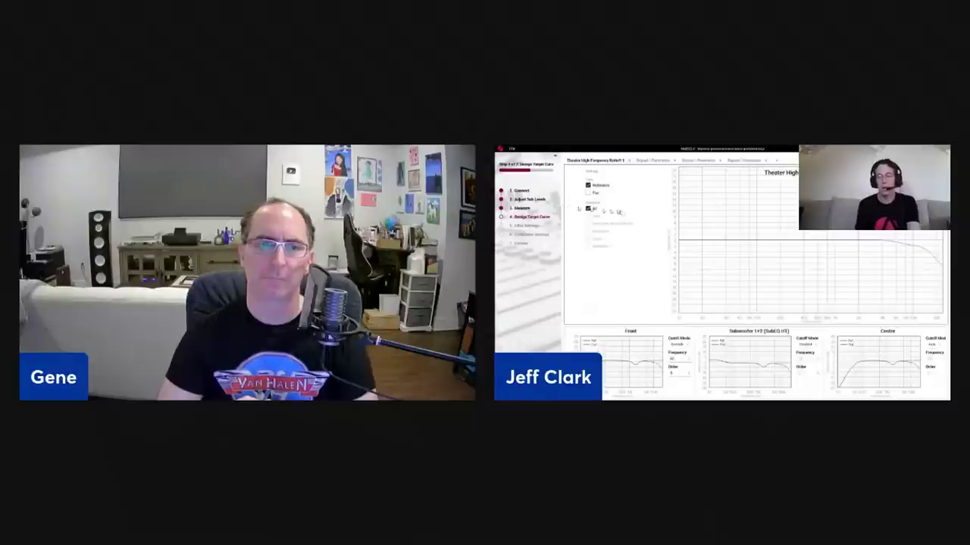
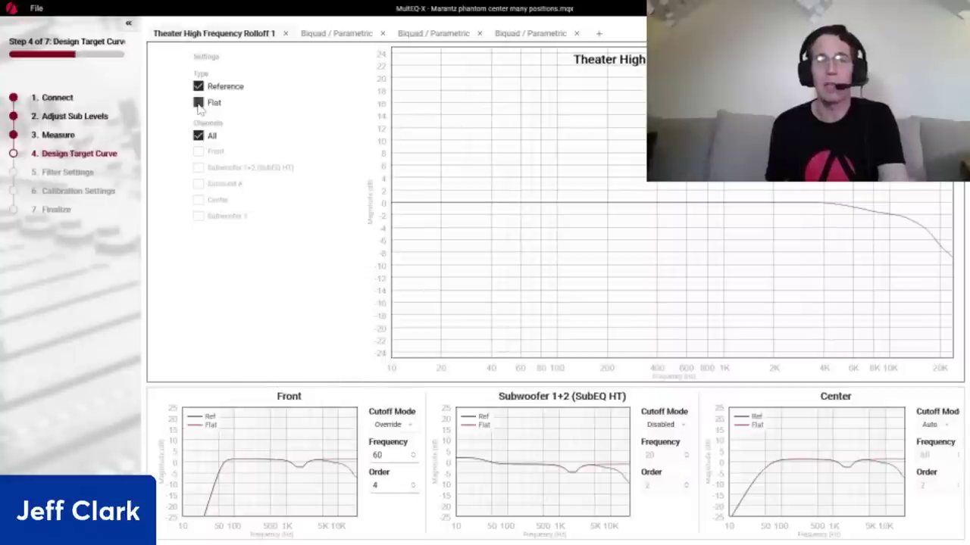
left_click(199, 103)
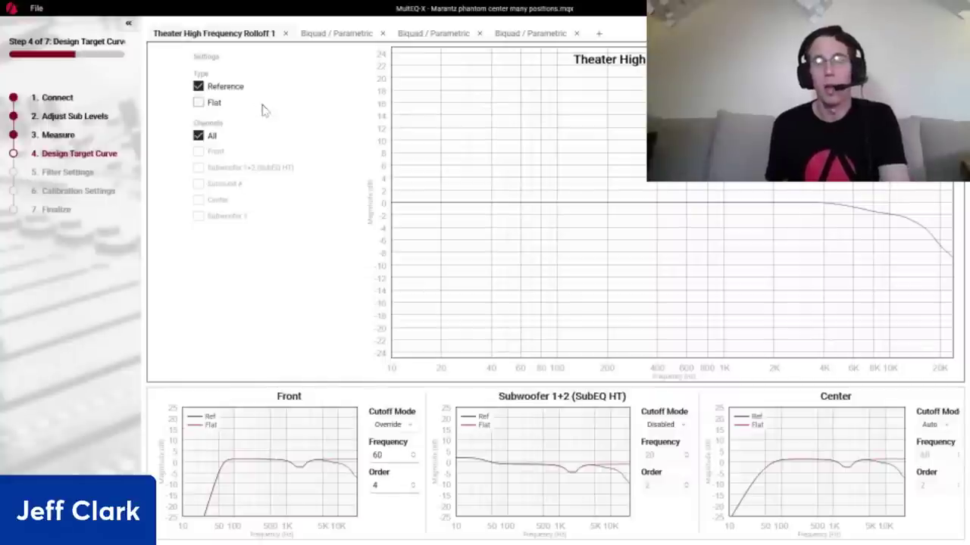
Apply the Theater High Frequency Rolloff 1 component to the Flat curve in addition to Reference
left_click(199, 103)
left_click(200, 103)
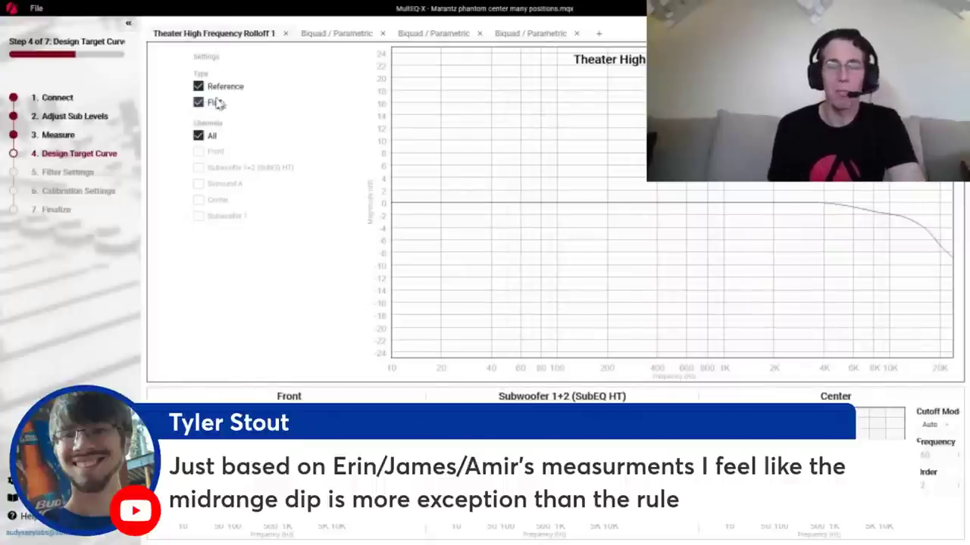
Open the 40 Hz low shelf biquad component and look through the available filter types without changing its type
left_click(342, 40)
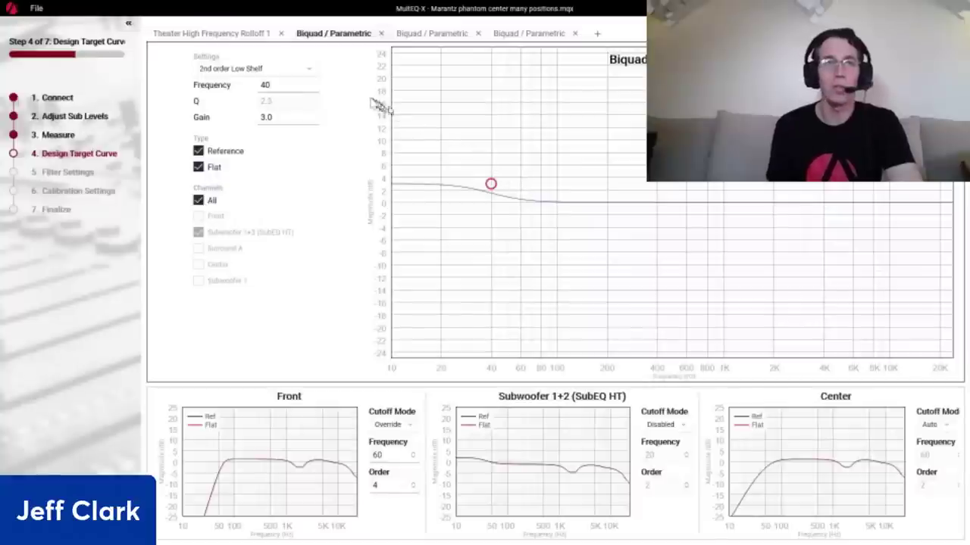
left_click(309, 69)
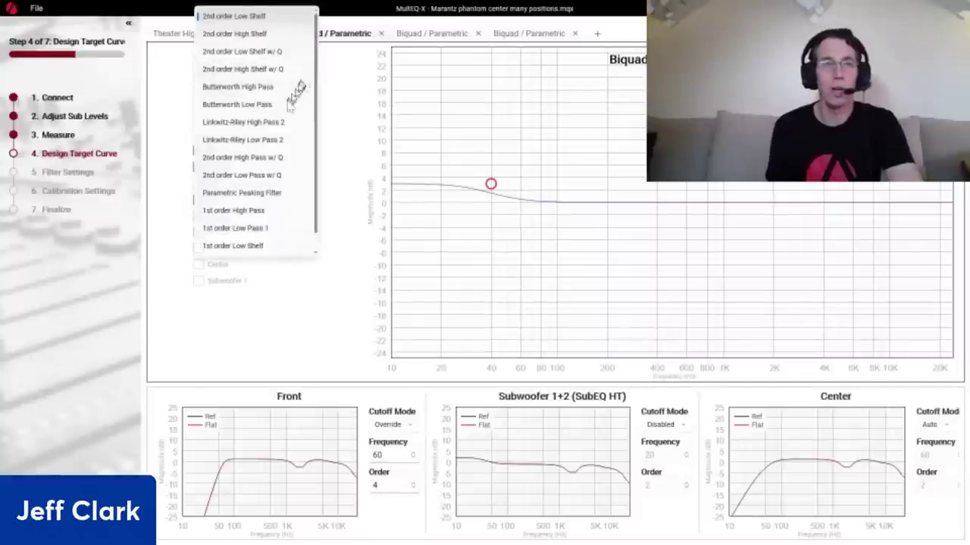
scroll(288, 107, "down", 1)
scroll(287, 110, "up", 1)
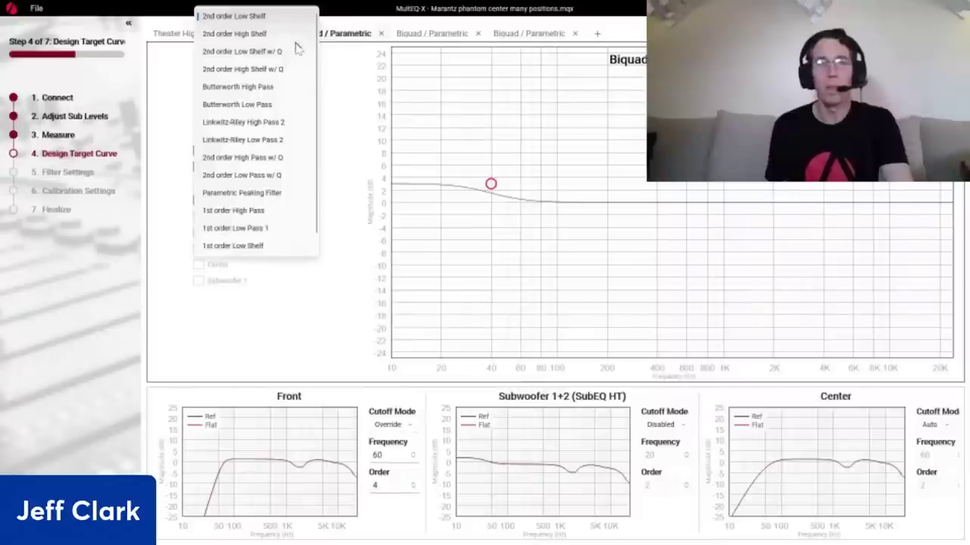
left_click(345, 85)
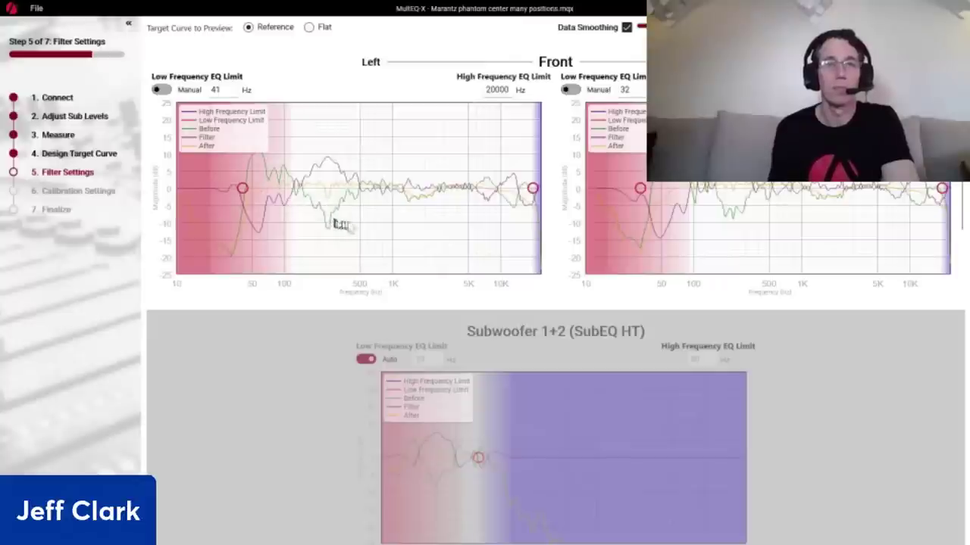
Revisit the measured positions and set the Front Left channel's high frequency EQ limit to 477 Hz in the filter settings
left_click(95, 142)
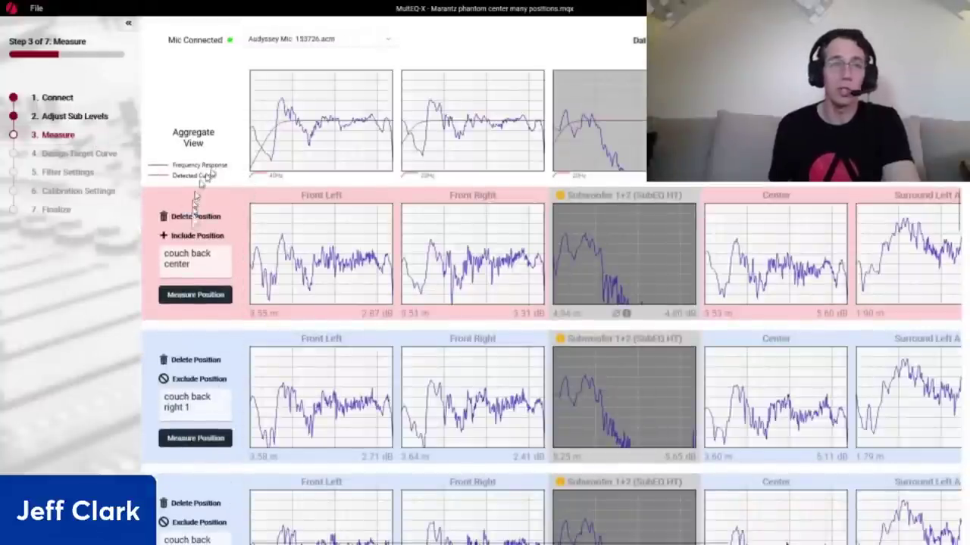
left_click(82, 175)
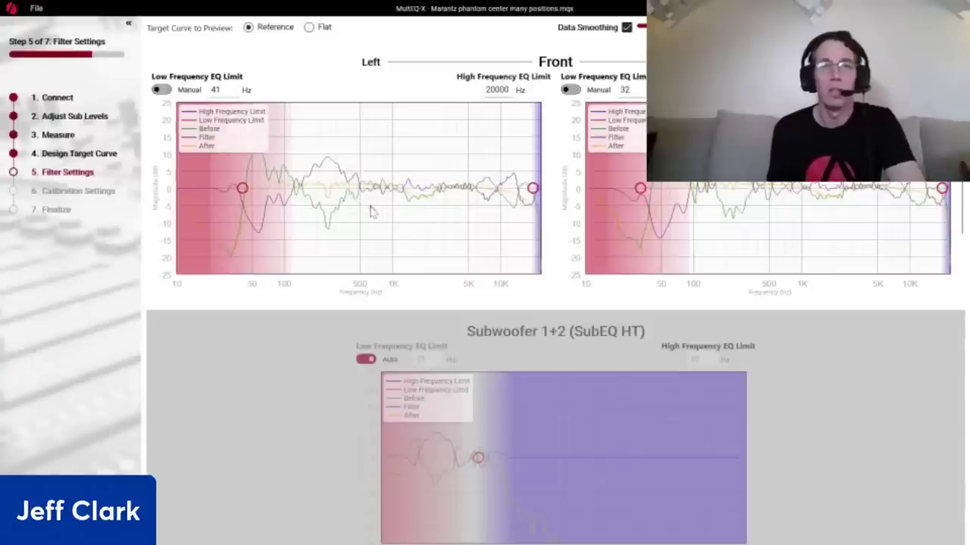
key("Left")
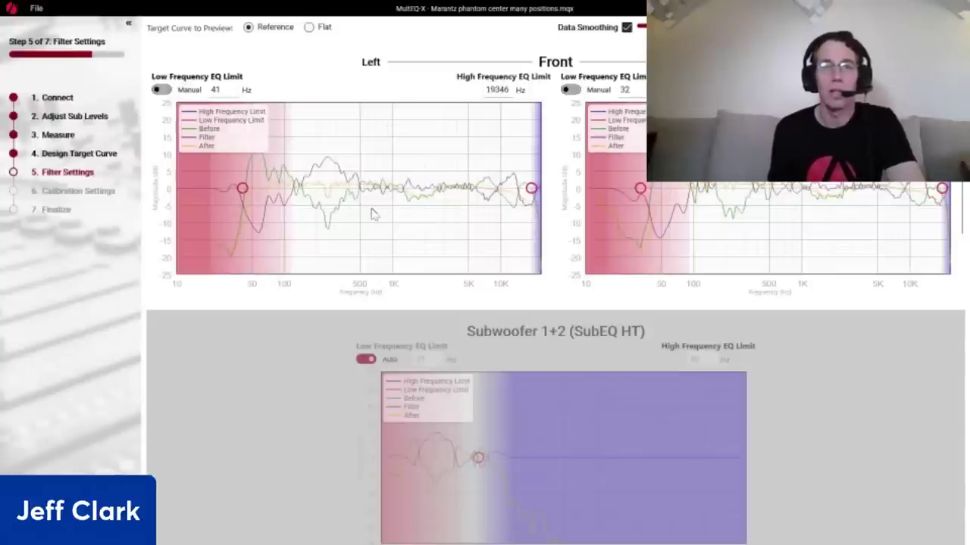
type("477")
key("Return")
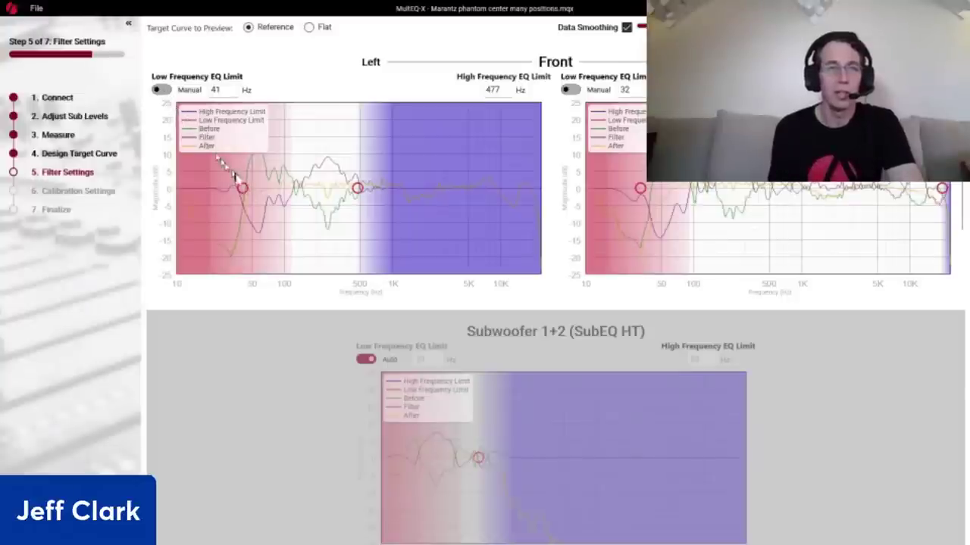
Try low frequency EQ limits of about 55, 89, 71 and 22 Hz on the Front Left channel
left_click_drag(243, 191, 270, 195)
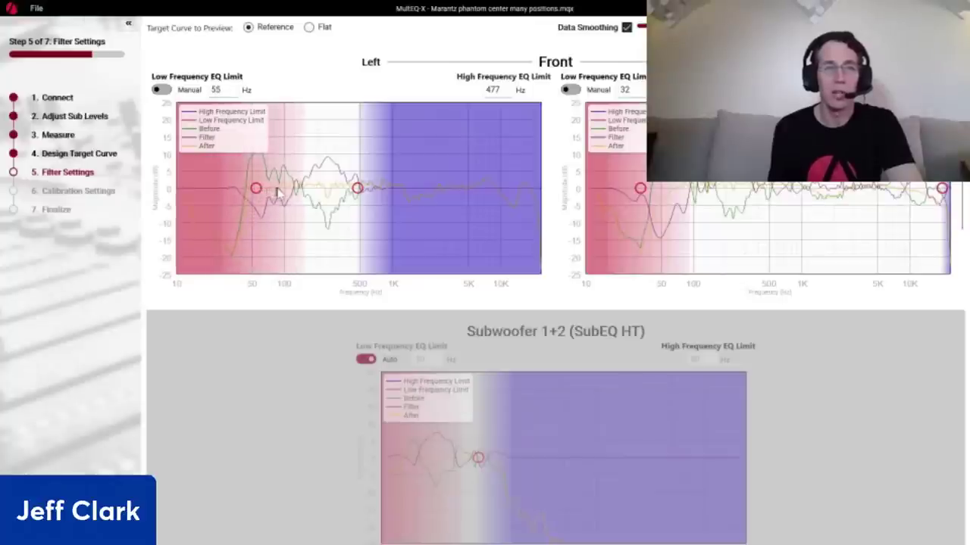
left_click(280, 193)
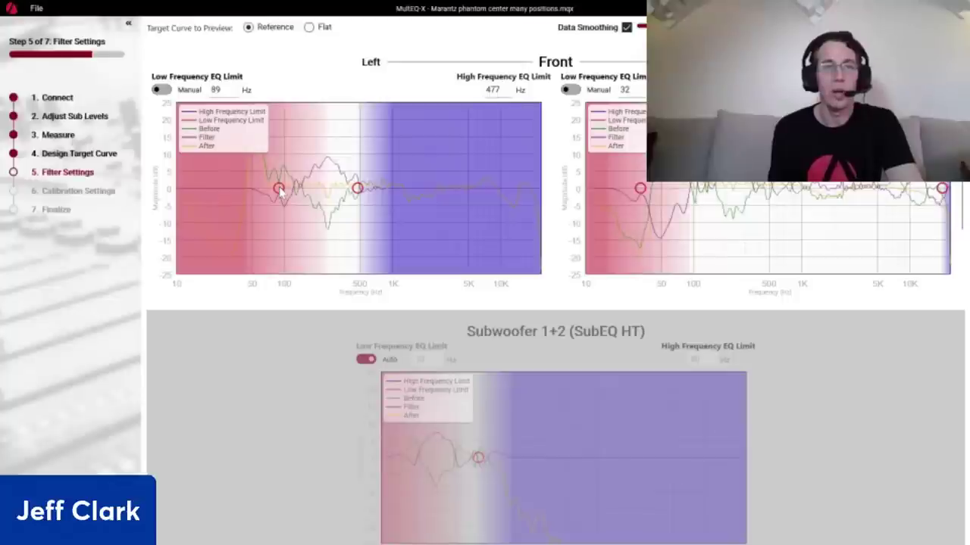
left_click_drag(280, 193, 268, 193)
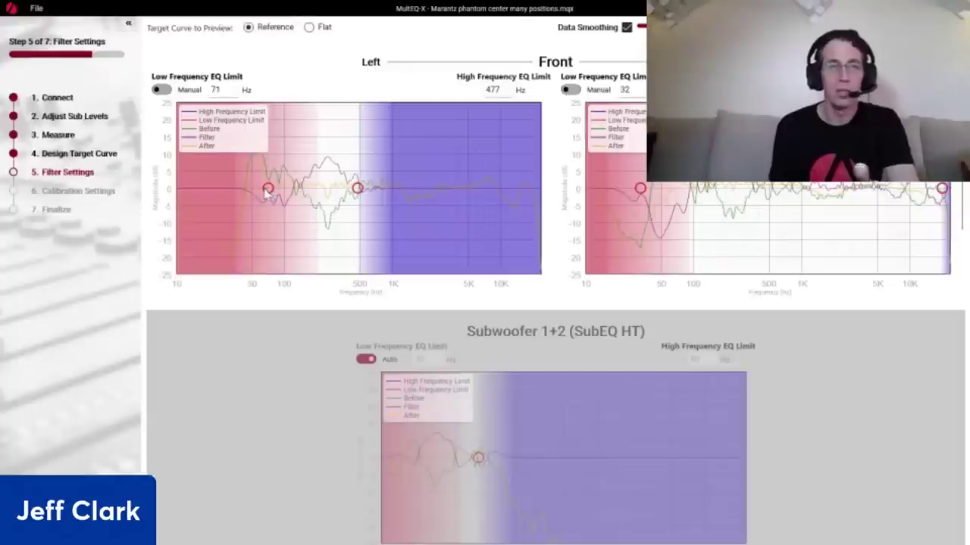
left_click_drag(263, 194, 213, 194)
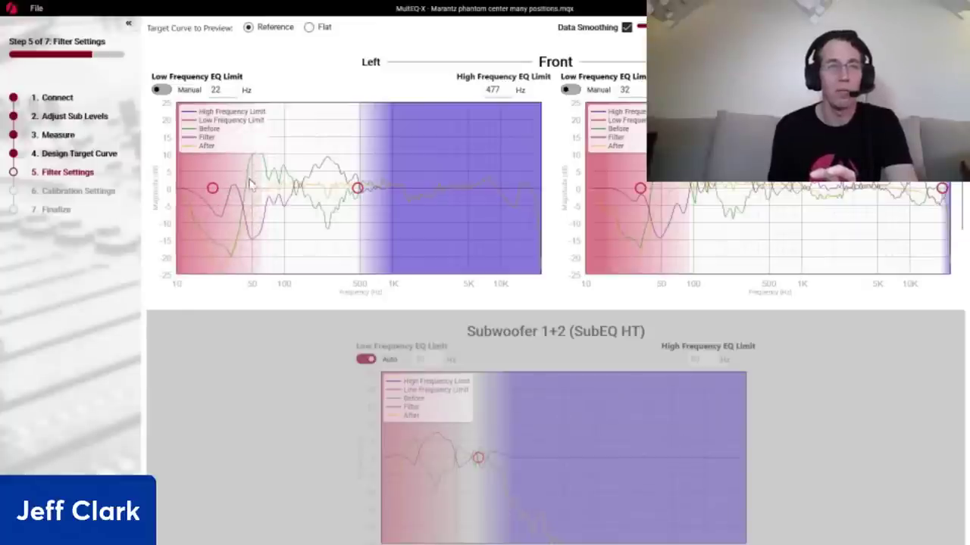
Go back to the target curve design and view the cutoff mode options for the Front channels
left_click(81, 154)
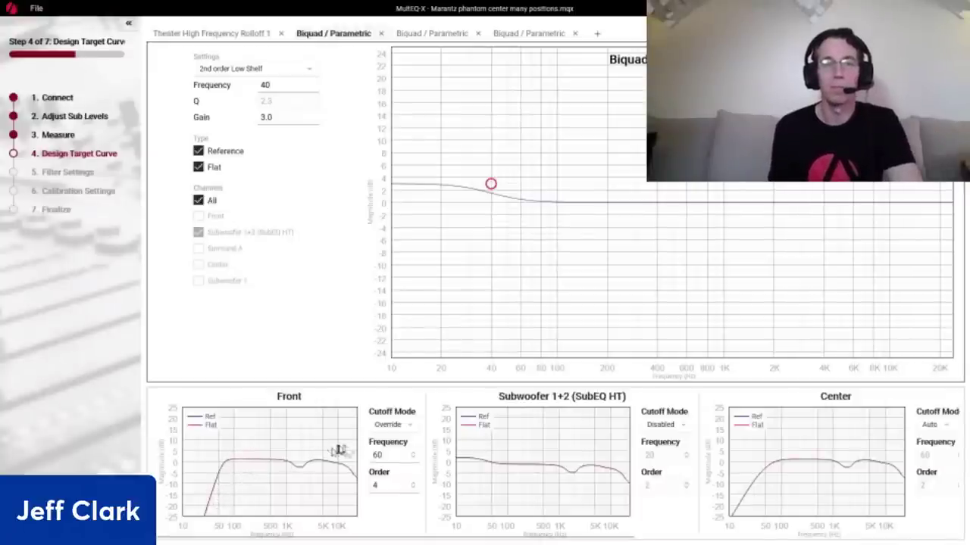
left_click(407, 431)
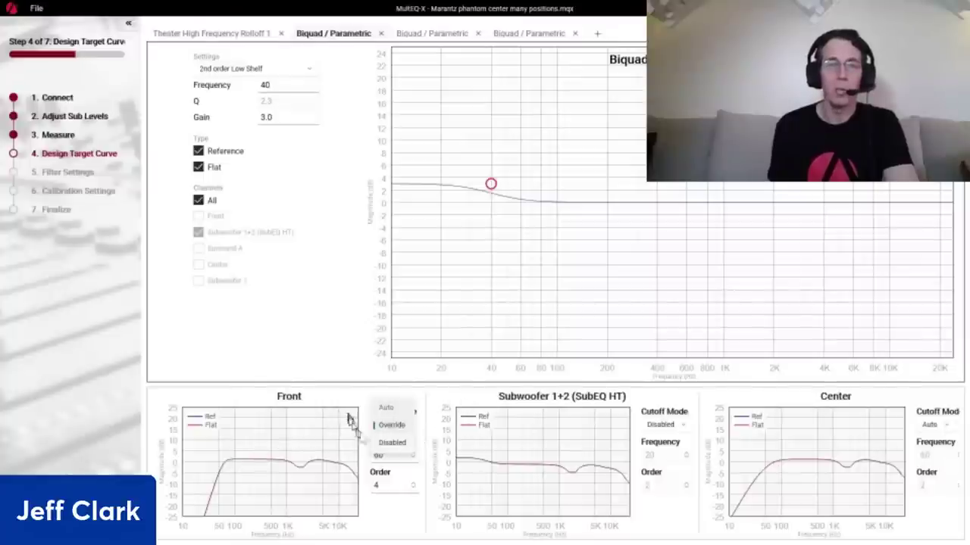
left_click(247, 455)
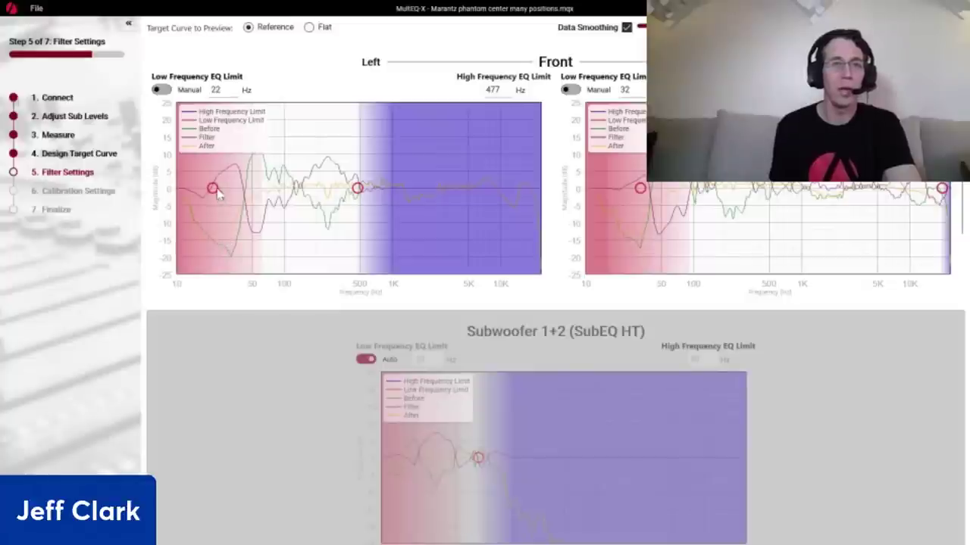
Raise the Front Left channel's low frequency EQ limit to about 39 Hz in the filter settings
left_click_drag(216, 193, 228, 194)
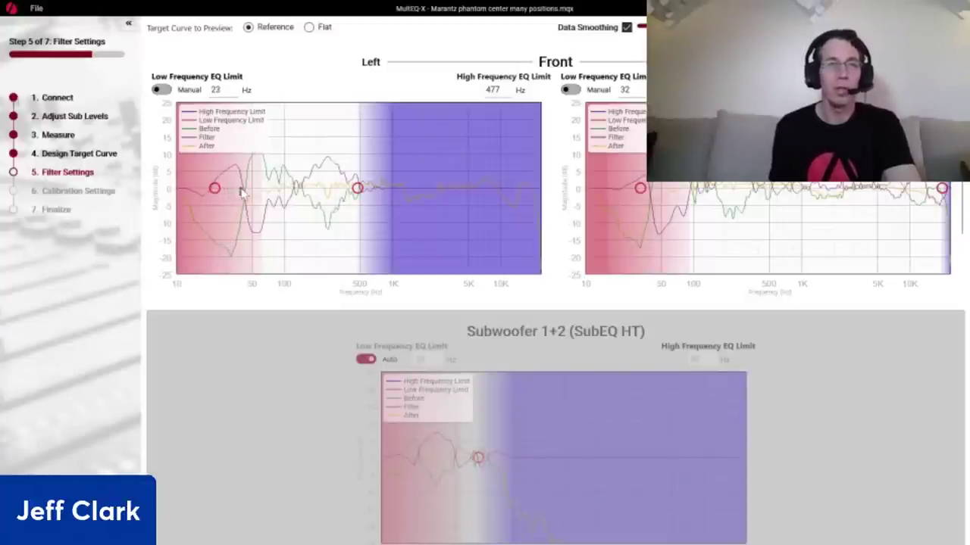
left_click(242, 193)
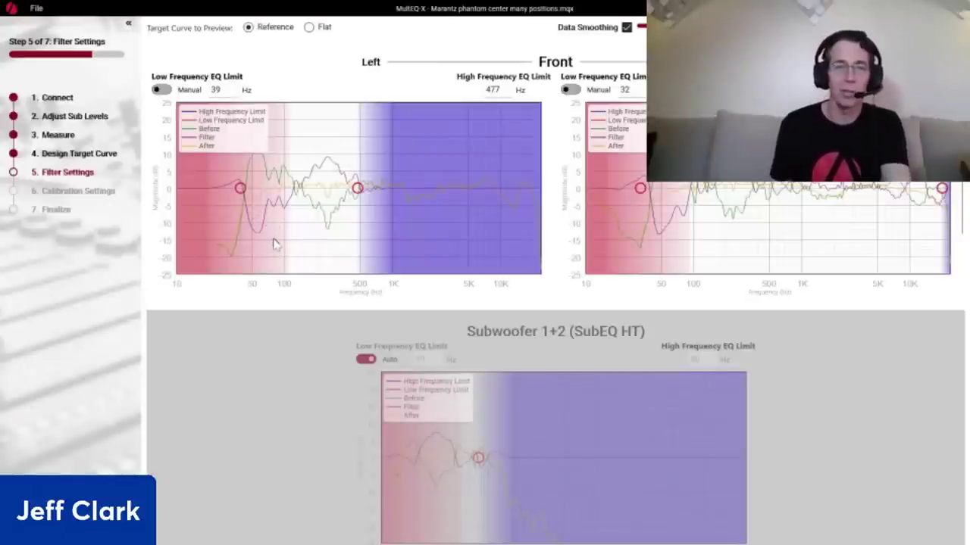
scroll(275, 244, "down", 1)
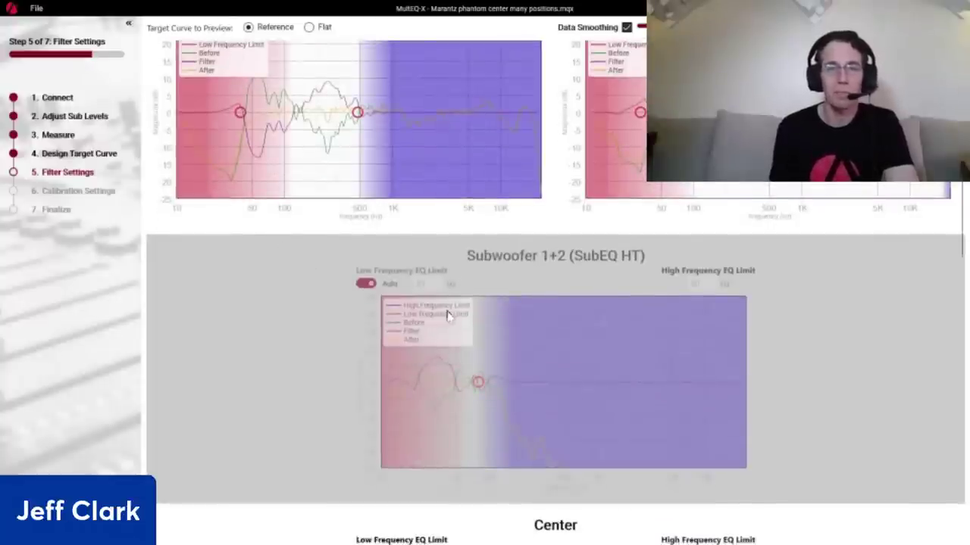
scroll(250, 334, "up", 1)
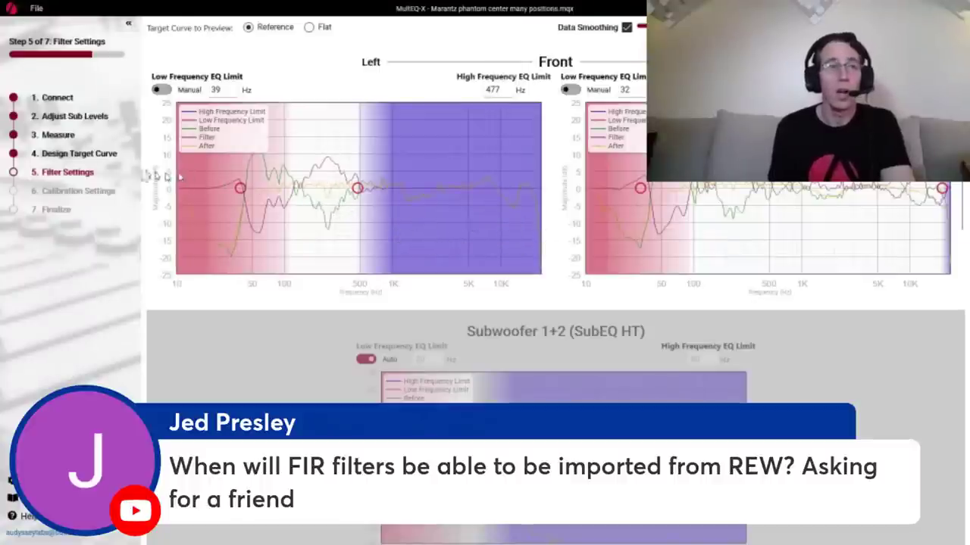
Revisit the target curve design, return to the filter settings and look over the Front and Subwoofer 1+2 filter graphs
left_click(96, 155)
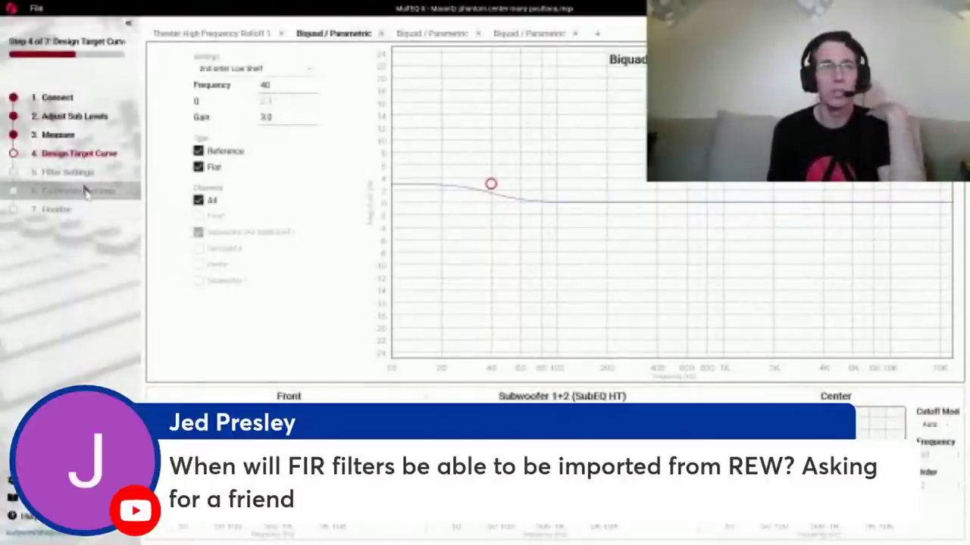
left_click(86, 191)
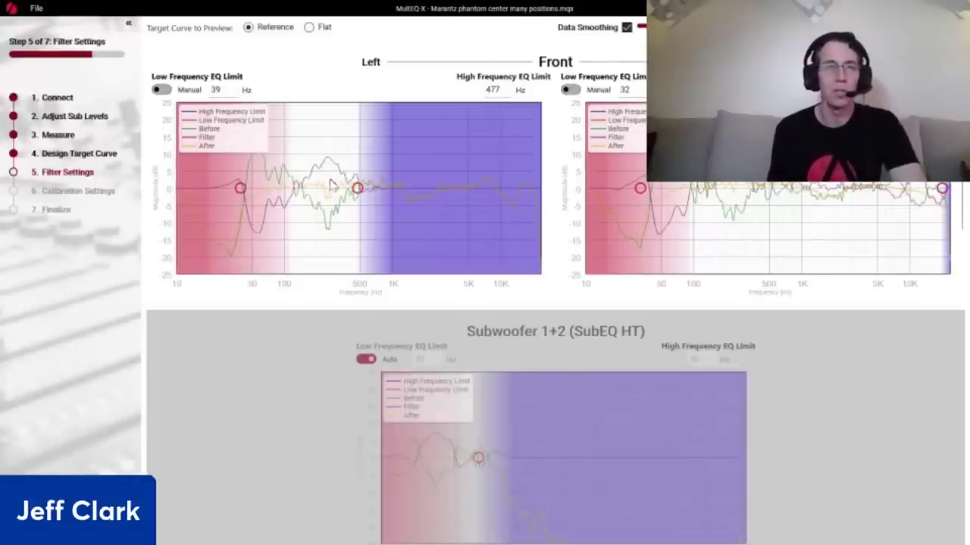
scroll(353, 204, "down", 1)
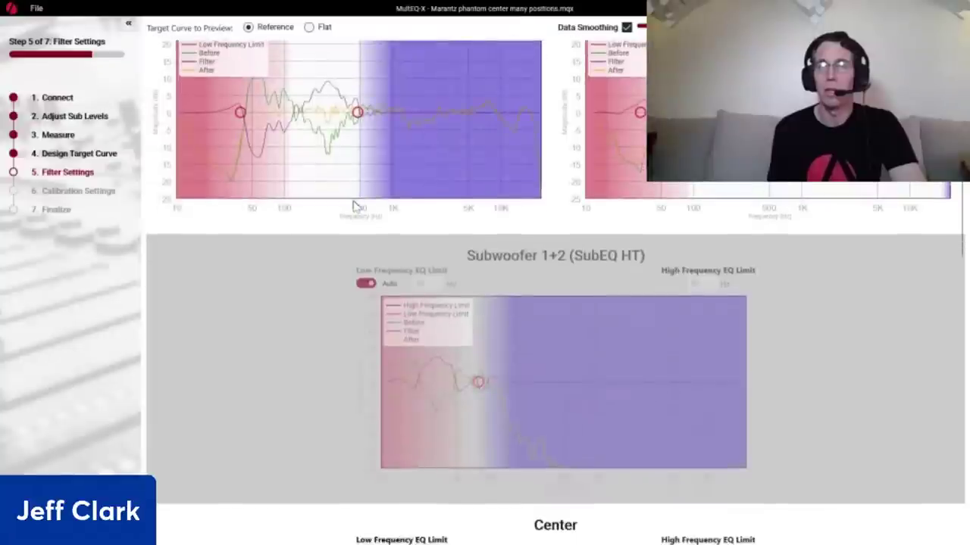
scroll(355, 206, "up", 1)
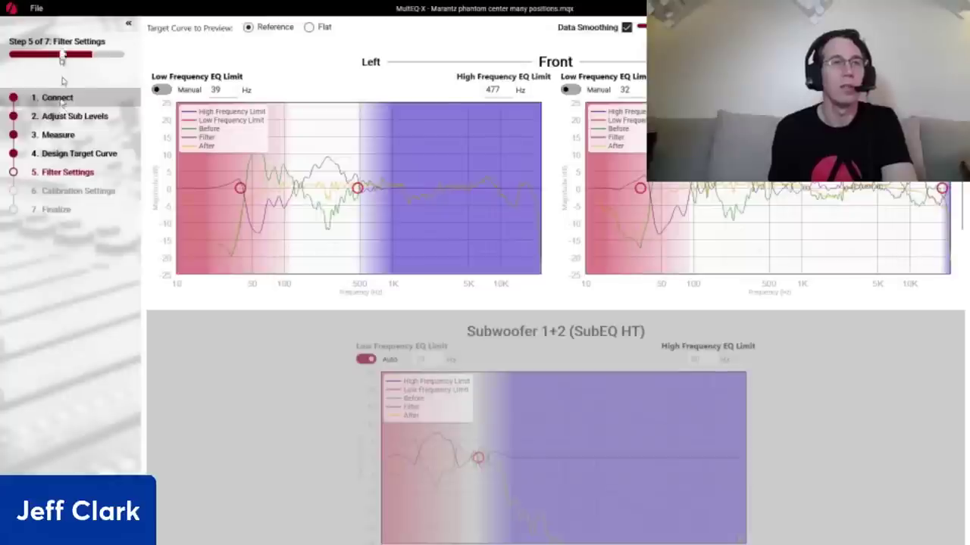
Create a new project and open its filter settings
mouse_move(40, 11)
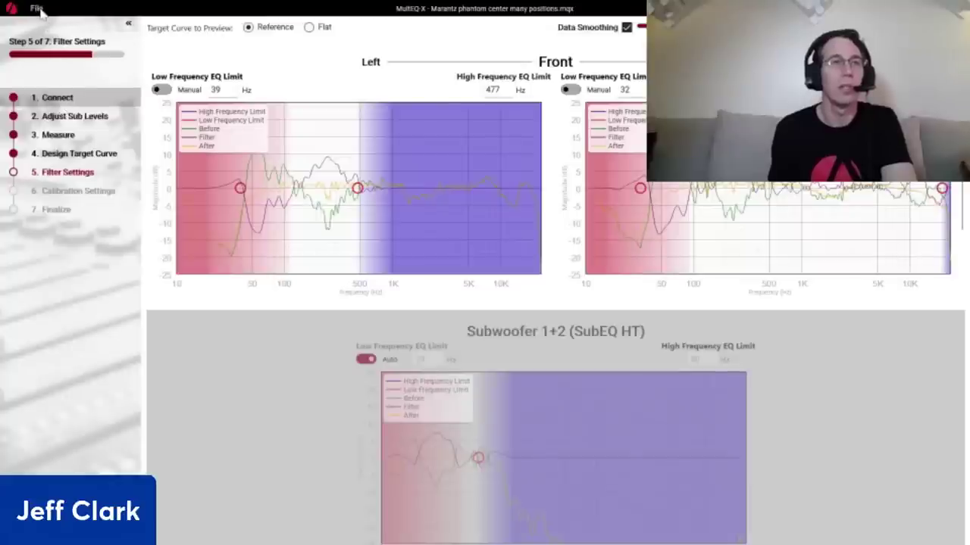
left_click(39, 9)
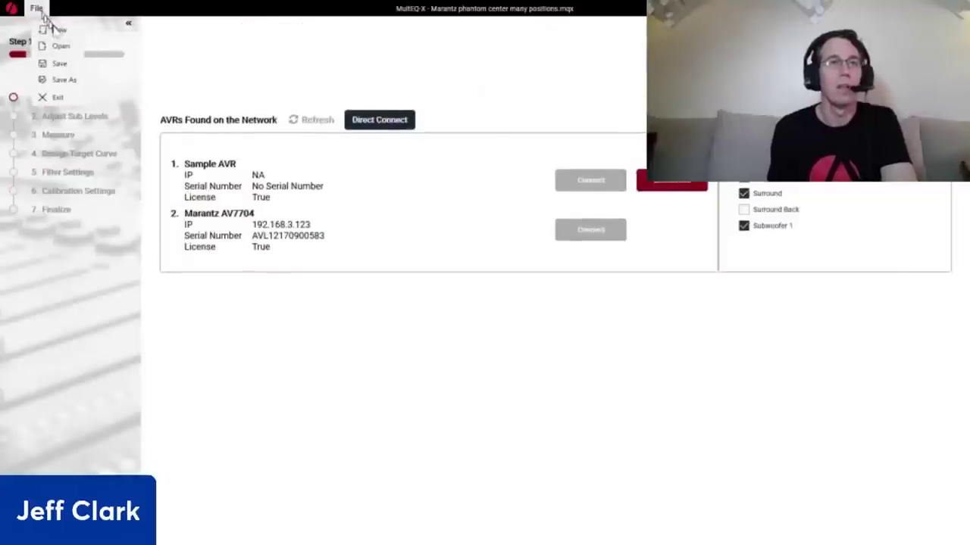
left_click(53, 30)
left_click(528, 303)
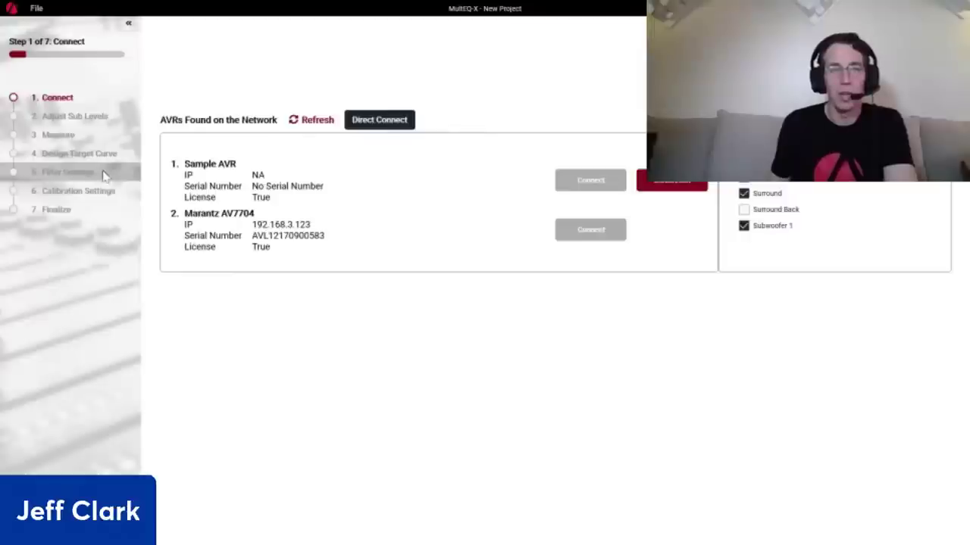
left_click(103, 173)
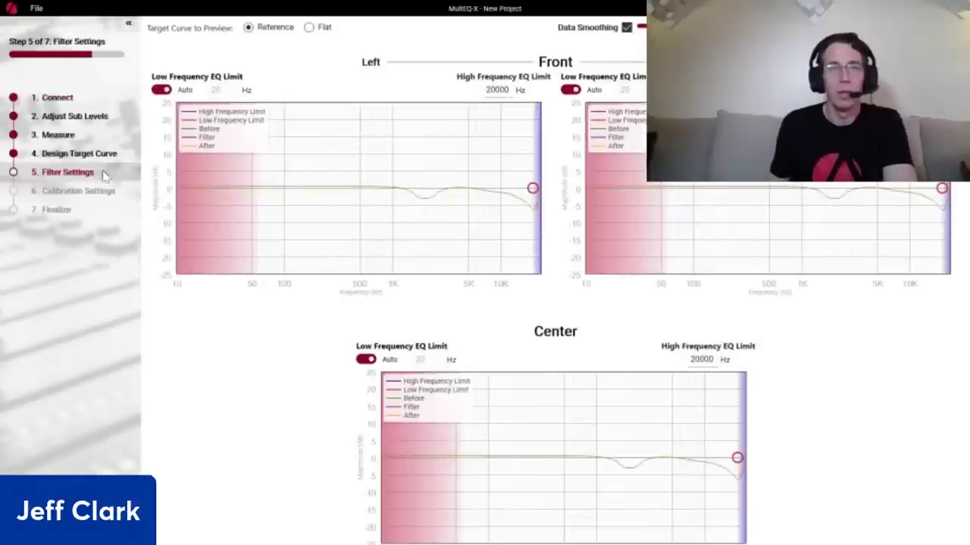
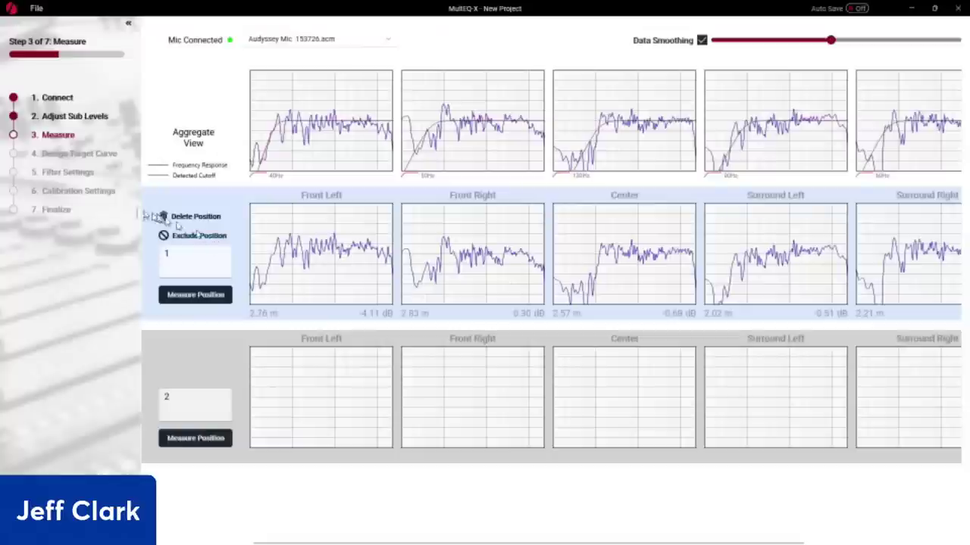
In the calibration settings, set the Center bass management frequency to 60 Hz and choose a higher one for the Surround speakers
left_click(83, 190)
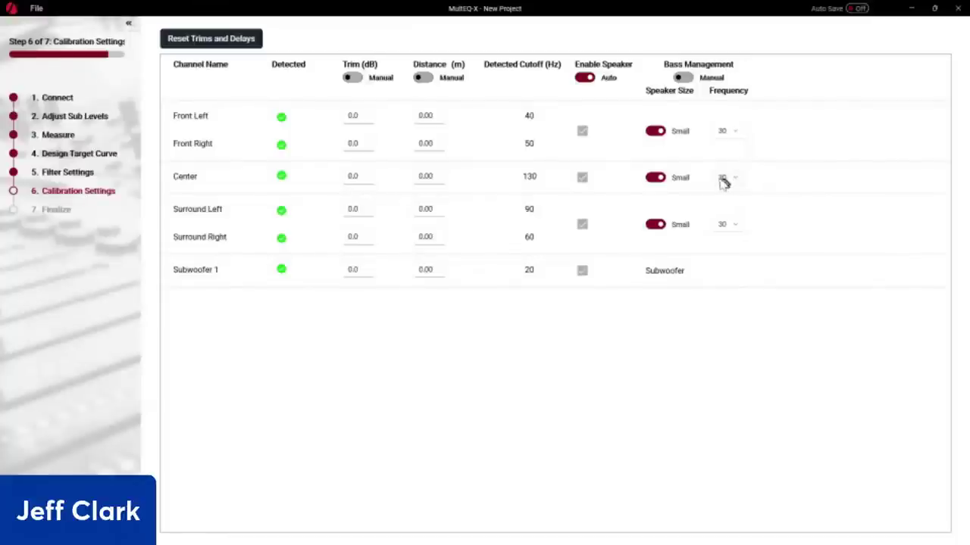
left_click(723, 181)
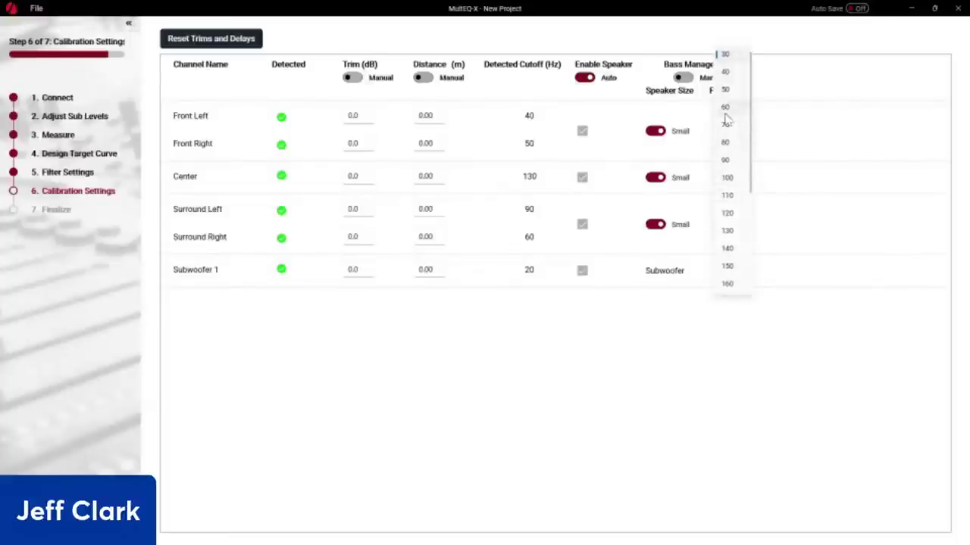
left_click(724, 109)
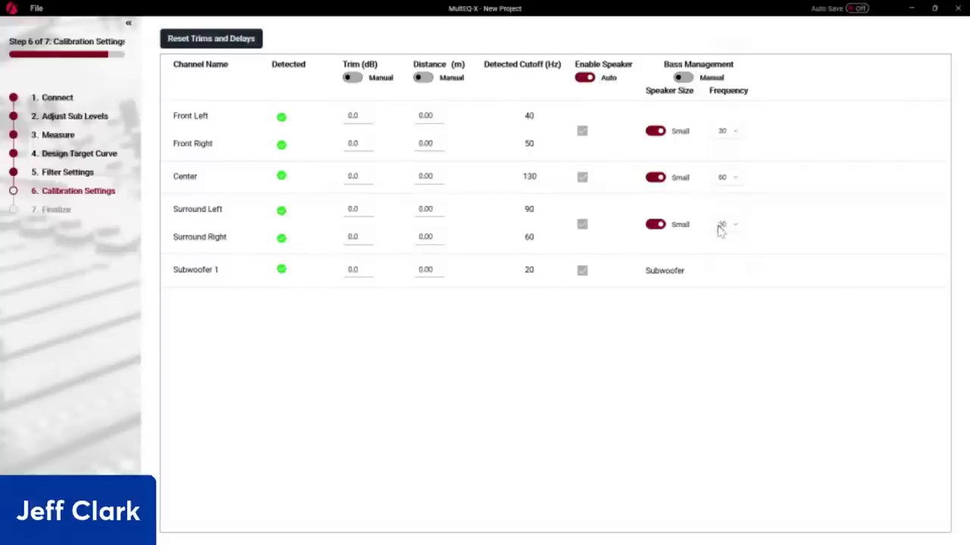
left_click(722, 228)
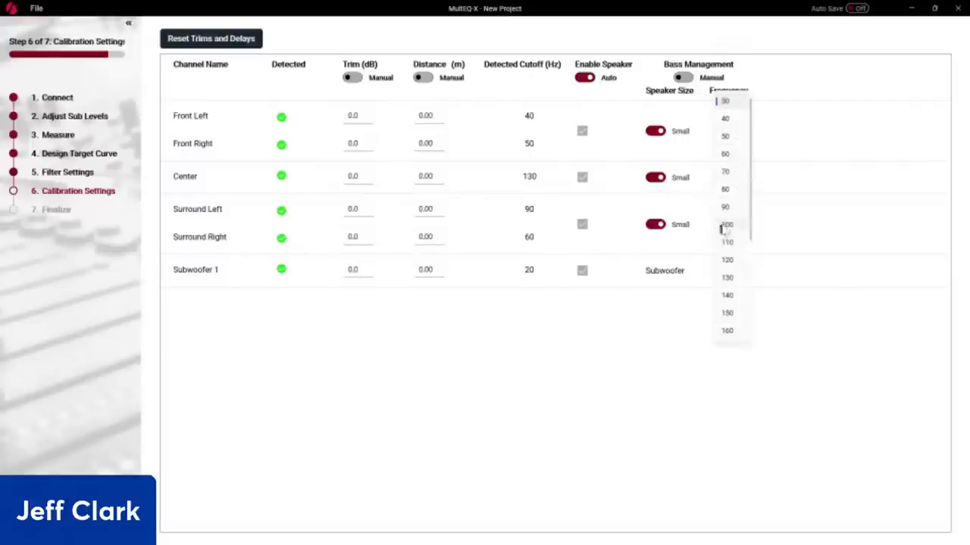
left_click(731, 166)
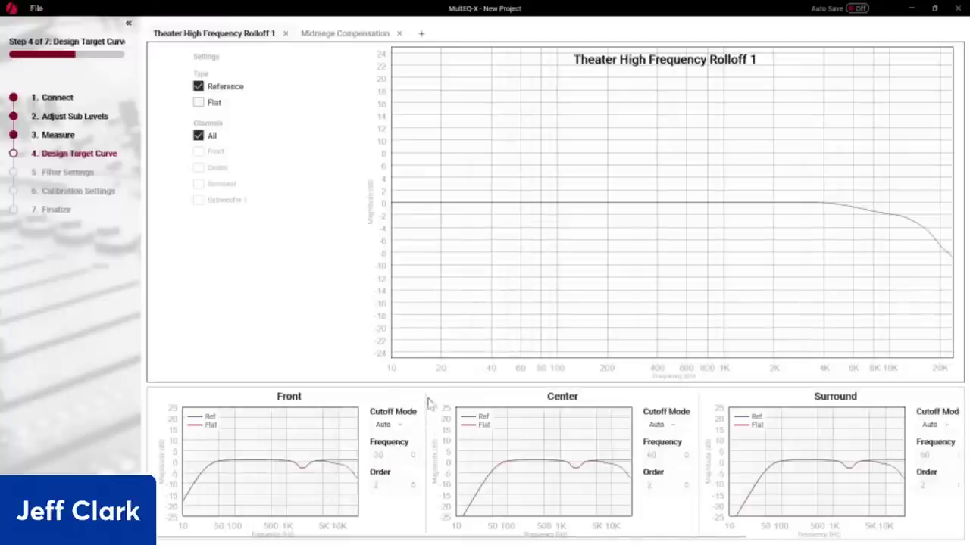
Check which cutoff modes are available for the Front speakers in the target curve design
left_click(393, 425)
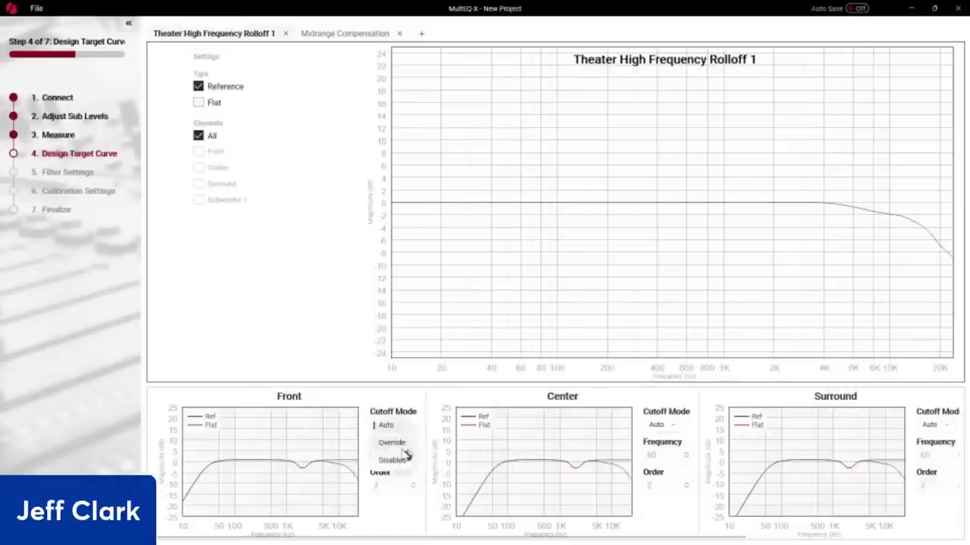
left_click(420, 445)
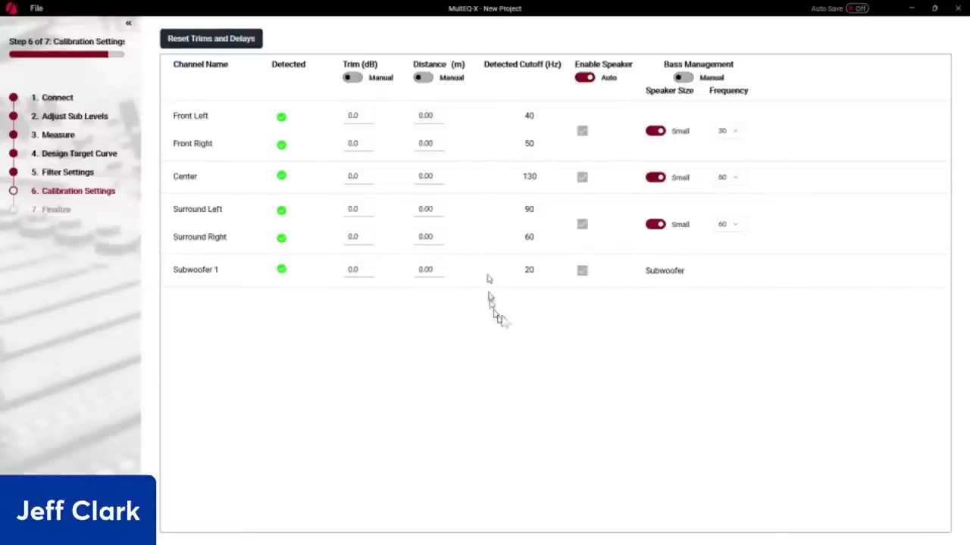
Go to the Finalize stage and set the Dynamic EQ reference offset to 10 dB
left_click(110, 218)
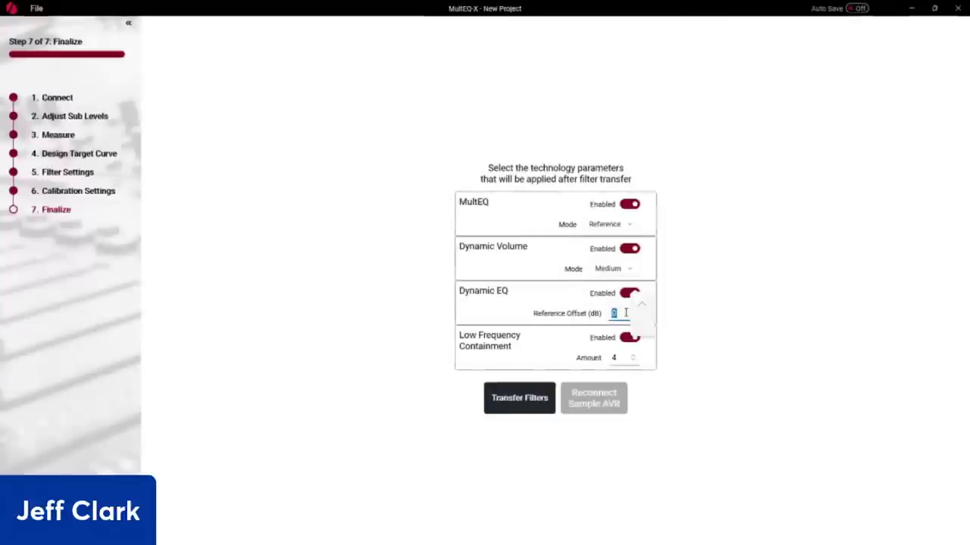
left_click(643, 306)
left_click(643, 307)
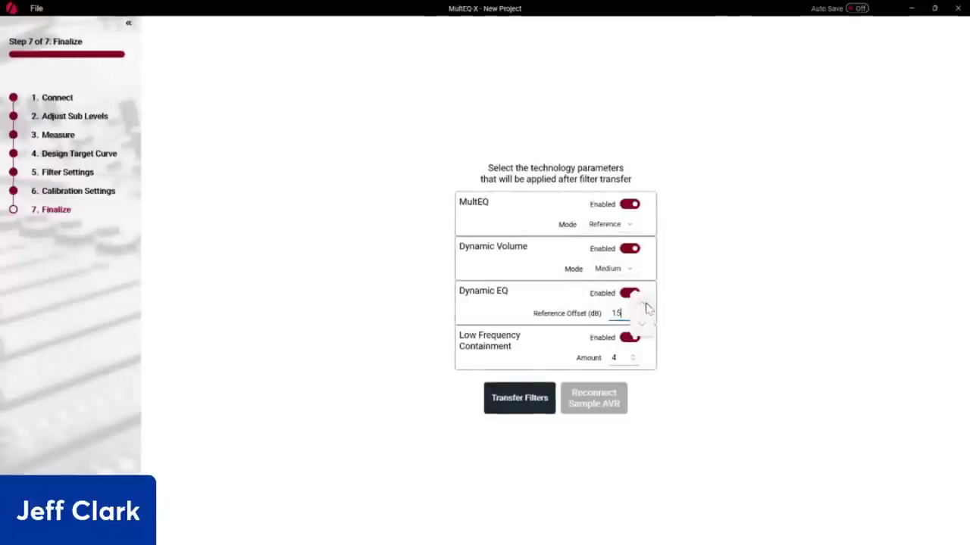
left_click(674, 311)
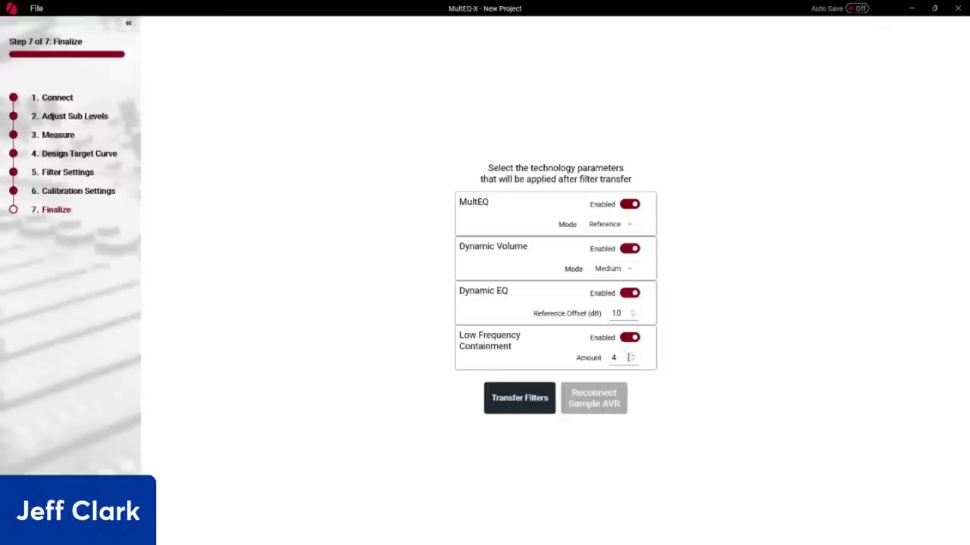
Set the Dynamic Volume mode to Low and review the available MultEQ modes, keeping Reference
left_click(628, 268)
left_click(624, 253)
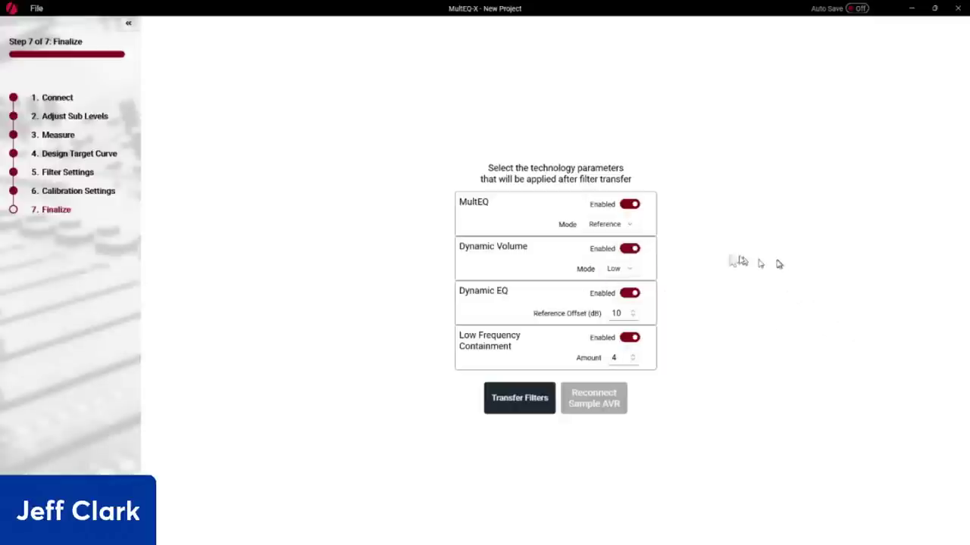
left_click(619, 225)
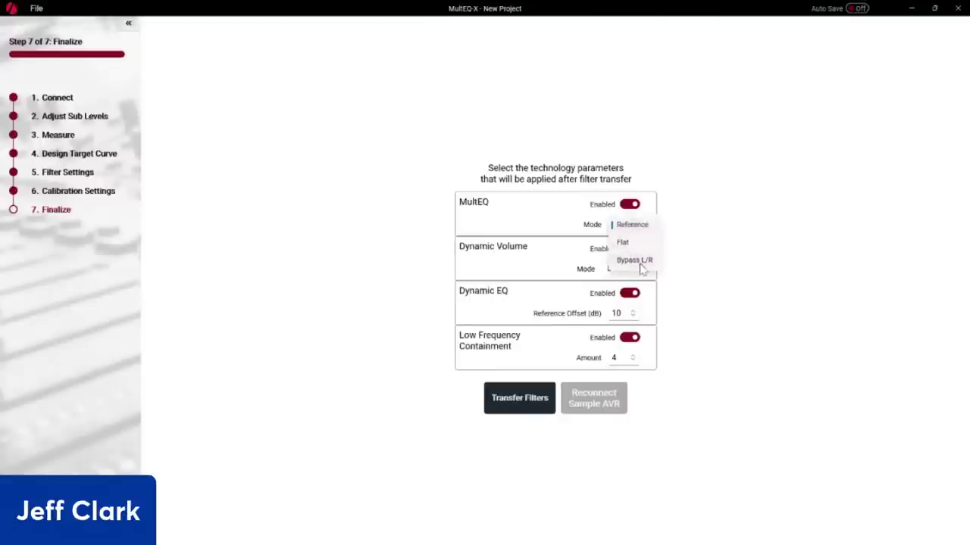
left_click(712, 262)
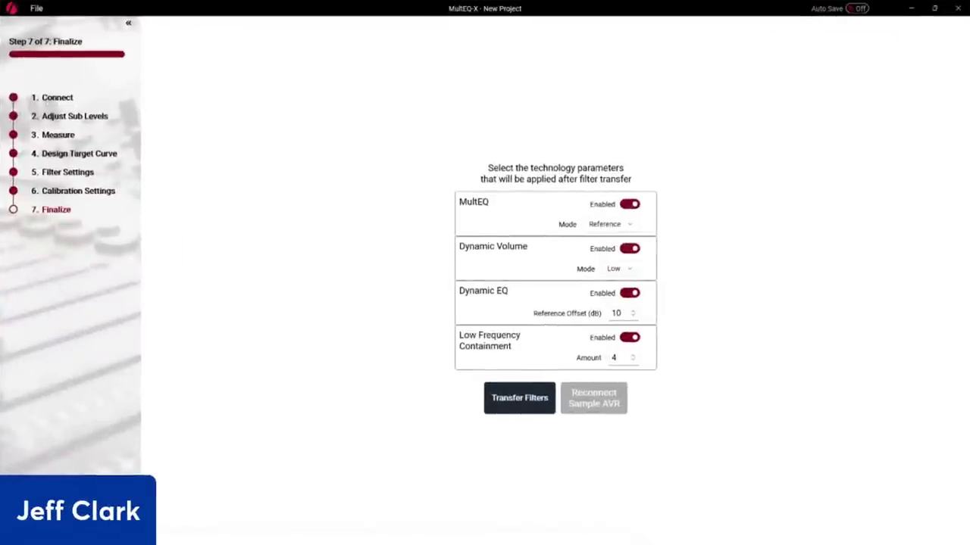
Switch to the browser and show the Ask Audyssey support page in full screen
key("F11")
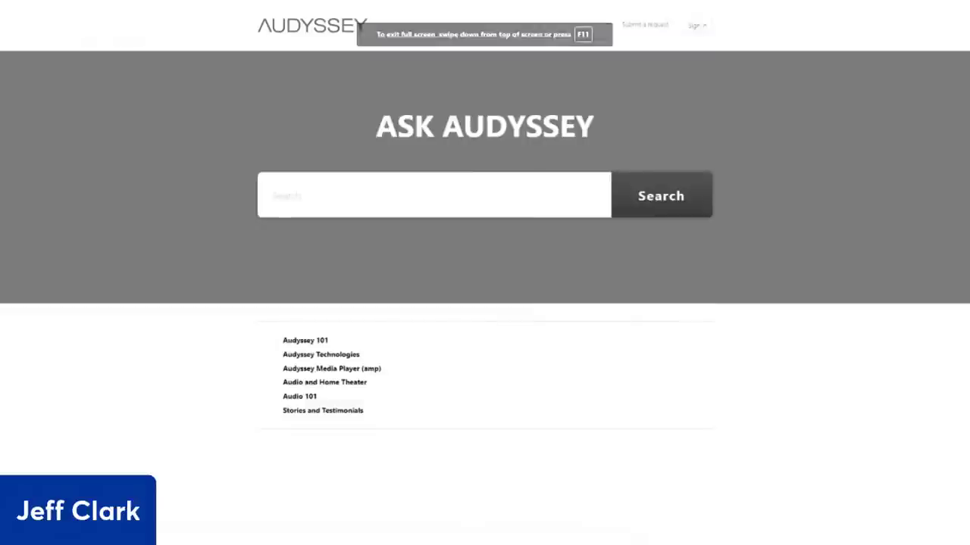
mouse_move(577, 2)
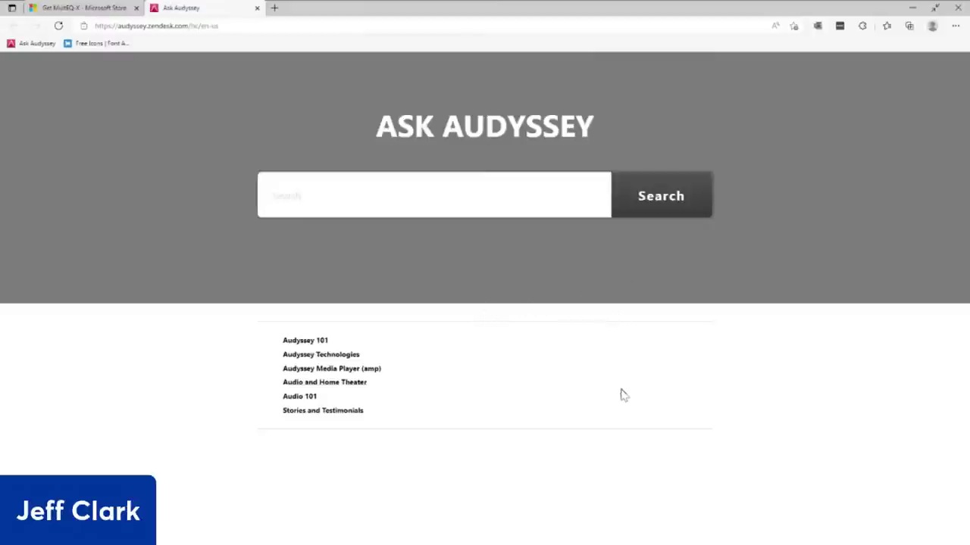
key("F11")
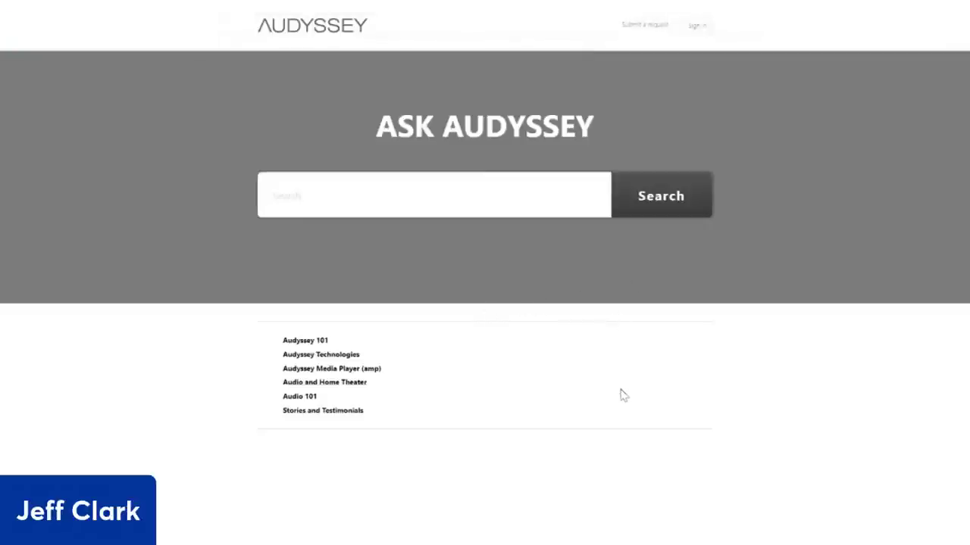